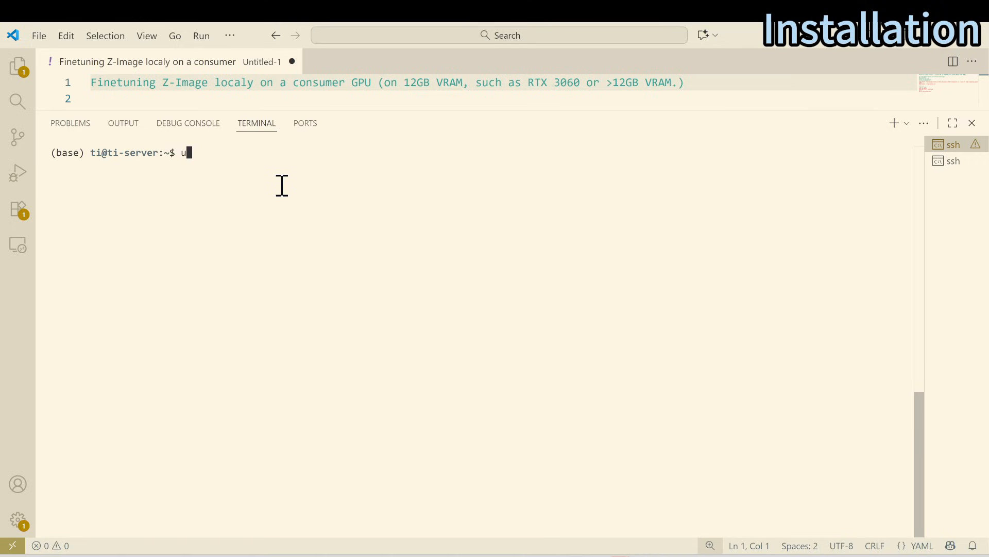
# Check the server's operating system and kernel version with uname -a.
pyautogui.press('Return')
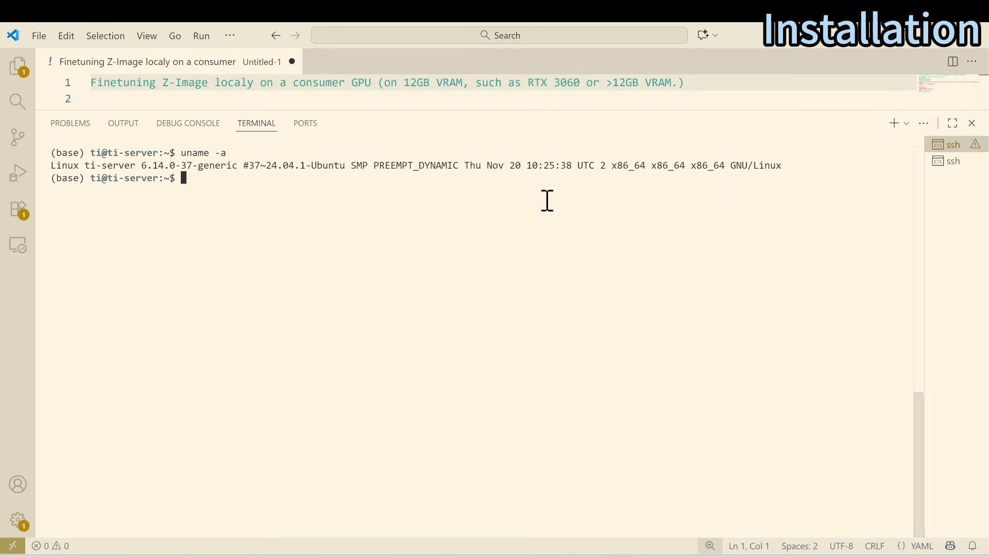
pyautogui.moveTo(269, 166); pyautogui.dragTo(284, 165)
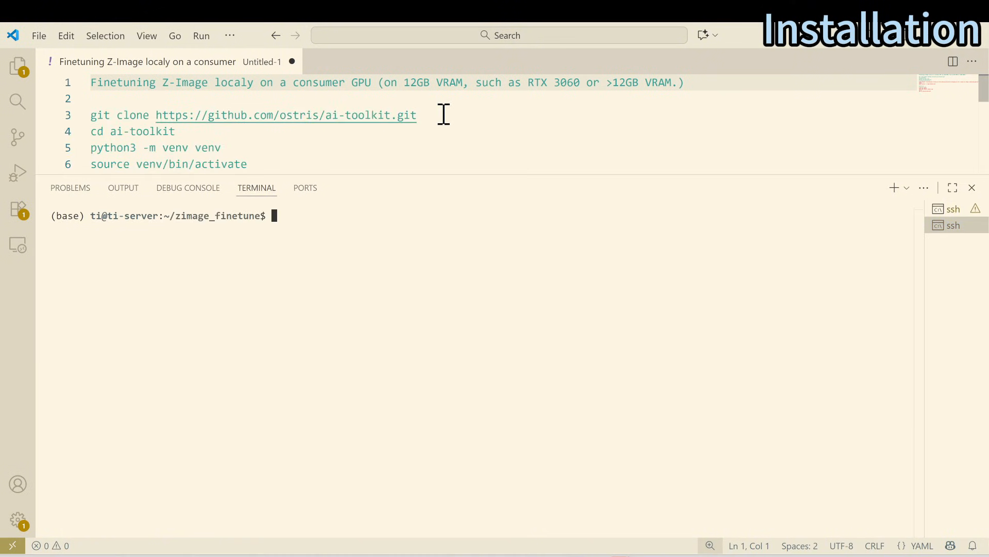
pyautogui.moveTo(444, 113); pyautogui.dragTo(90, 116)
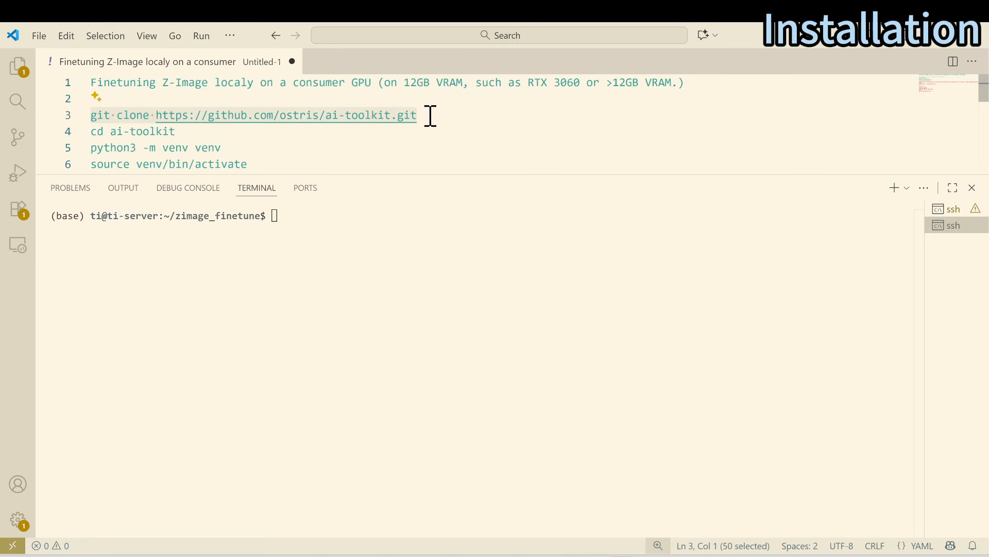
pyautogui.rightClick(322, 221)
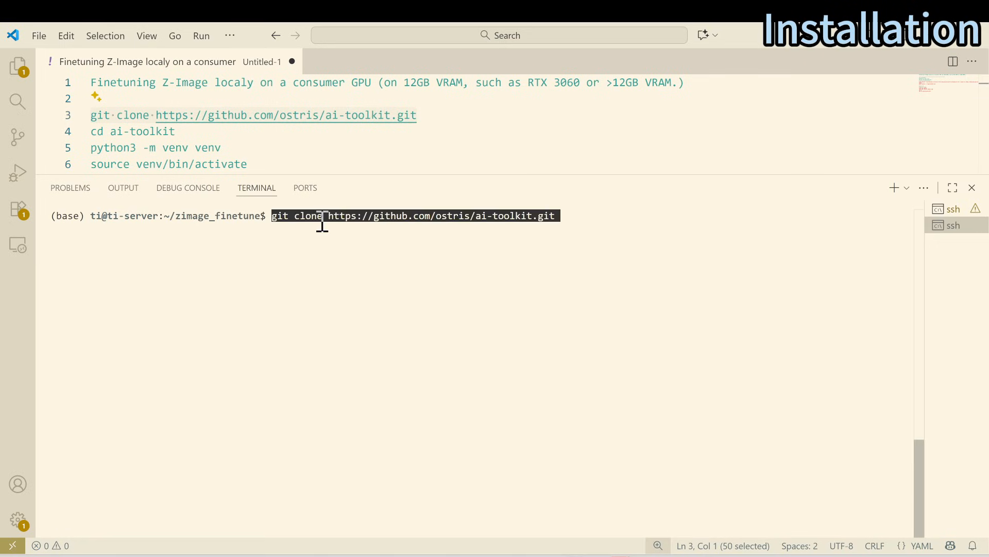
pyautogui.press('Return')
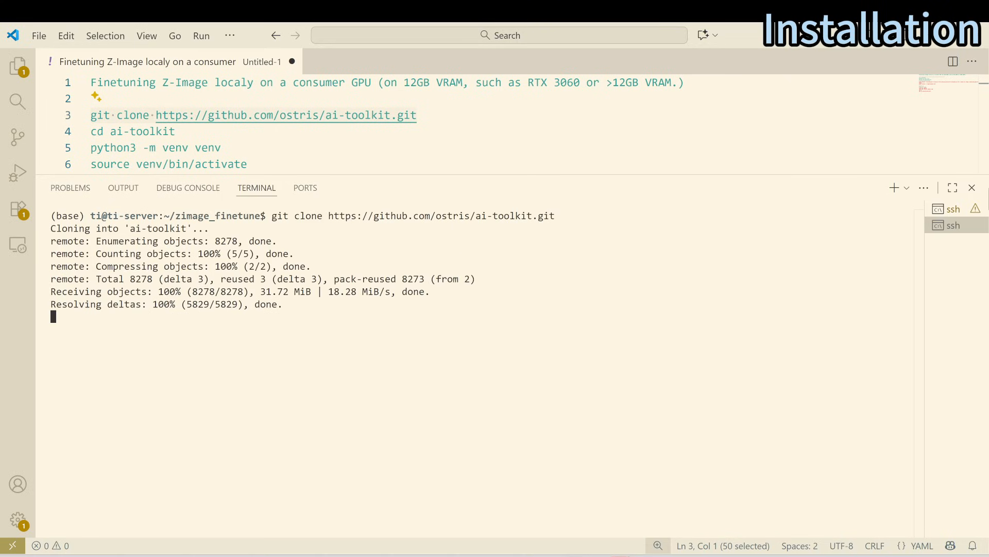
# Enlarge the interface text, make more of the notes visible, and change into the ai-toolkit directory with a cleared terminal.
pyautogui.hotkey('ctrl', '=')
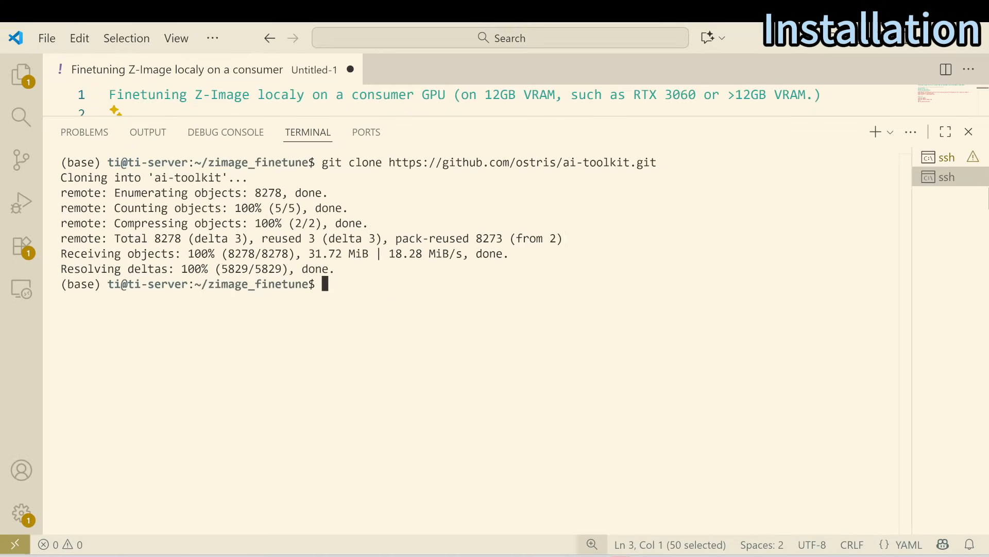
pyautogui.moveTo(585, 116); pyautogui.dragTo(579, 184)
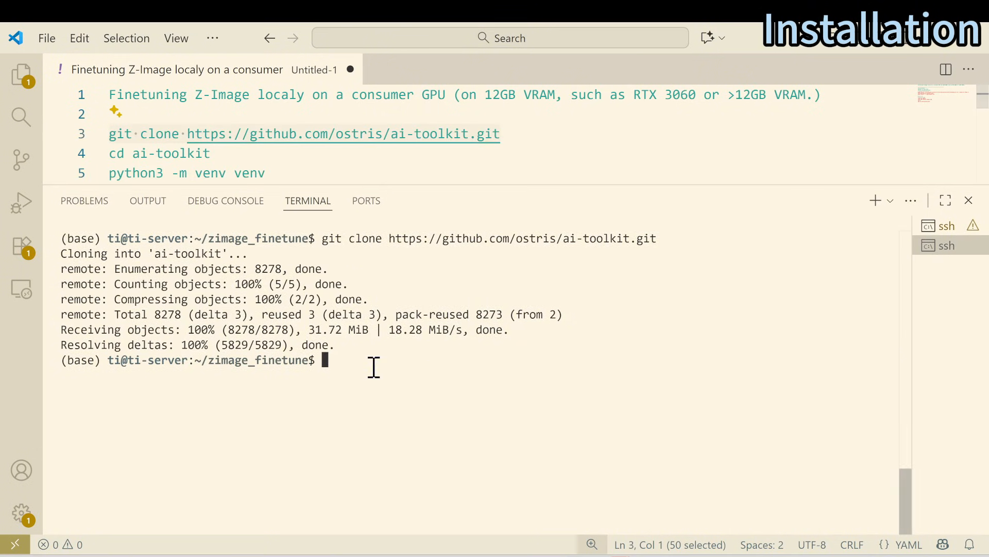
pyautogui.write('cd ai')
pyautogui.press('Tab')
pyautogui.press('Return')
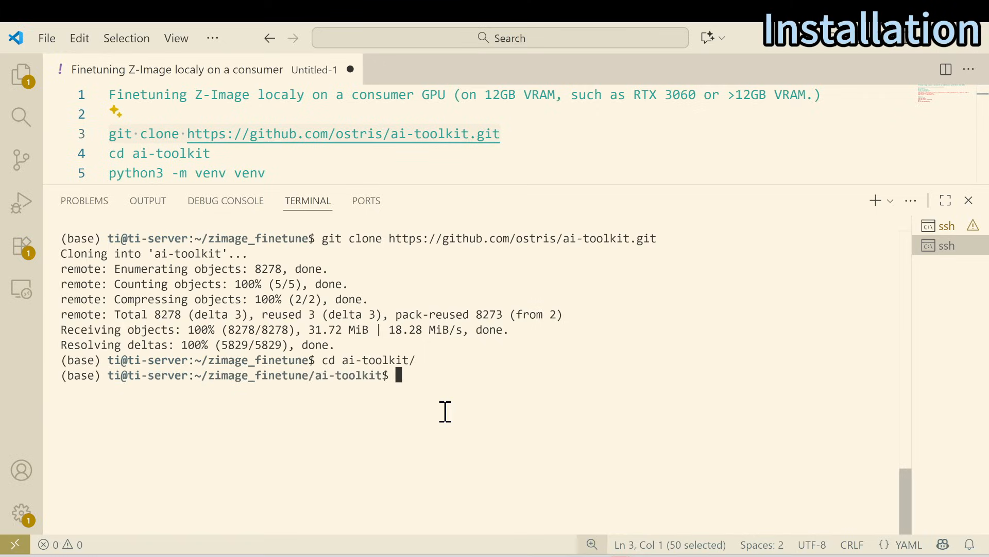
pyautogui.hotkey('ctrl', 'l')
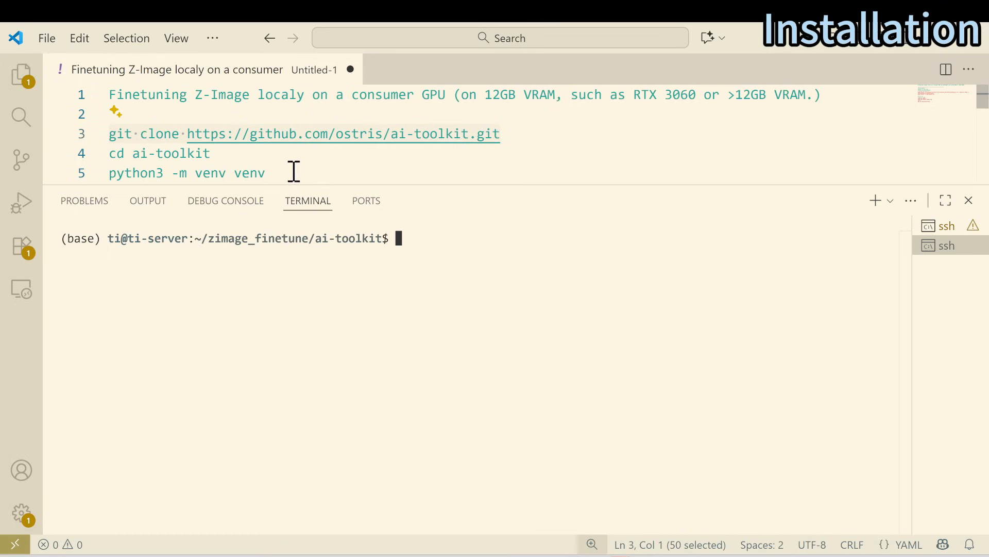
# Create a Python virtual environment by running python3 -m venv venv from the notes inside the ai-toolkit folder.
pyautogui.moveTo(288, 171); pyautogui.dragTo(204, 180)
pyautogui.scroll(6, 204, 181)
pyautogui.scroll(-2, 281, 159)
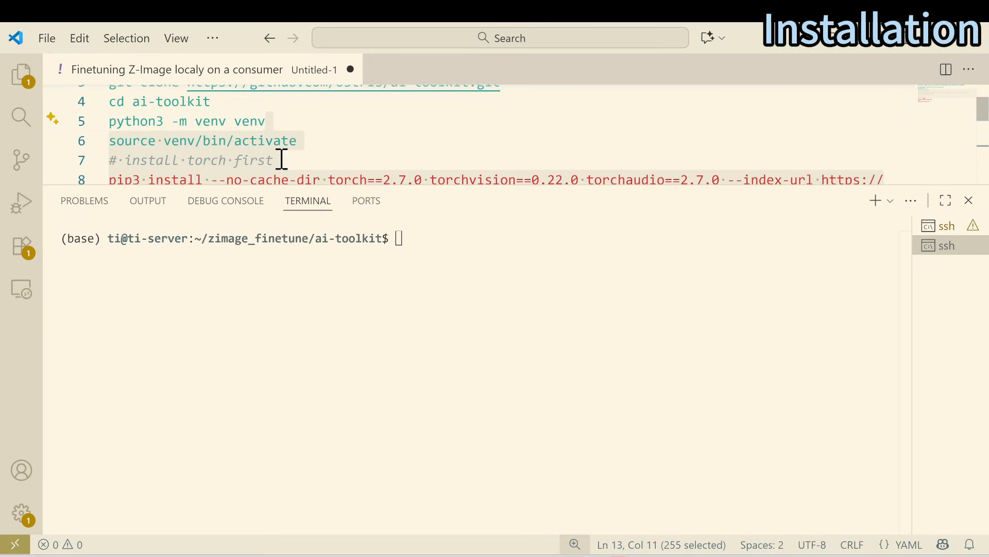
pyautogui.click(325, 118)
pyautogui.scroll(2, 309, 108)
pyautogui.scroll(-1, 303, 141)
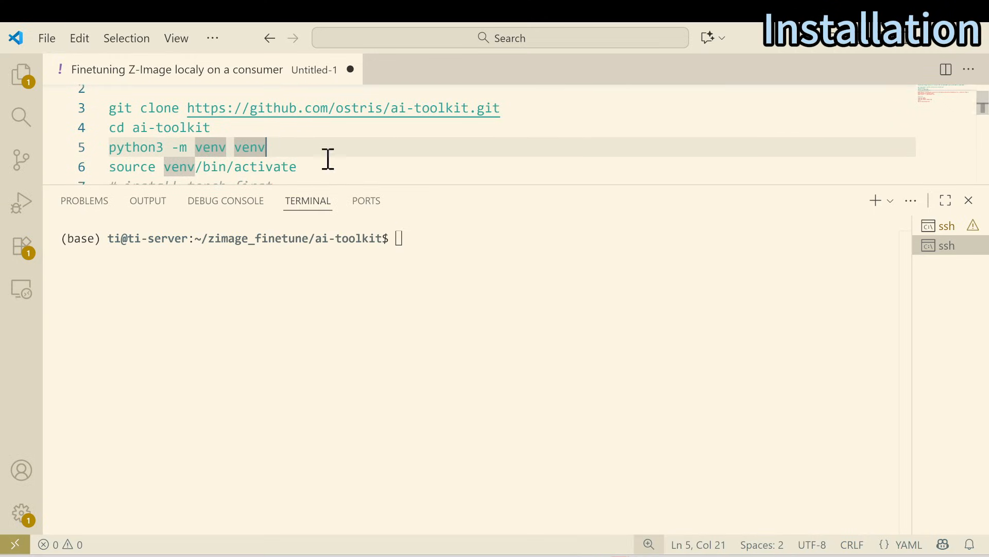
pyautogui.moveTo(263, 147); pyautogui.dragTo(107, 149)
pyautogui.hotkey('ctrl', 'c')
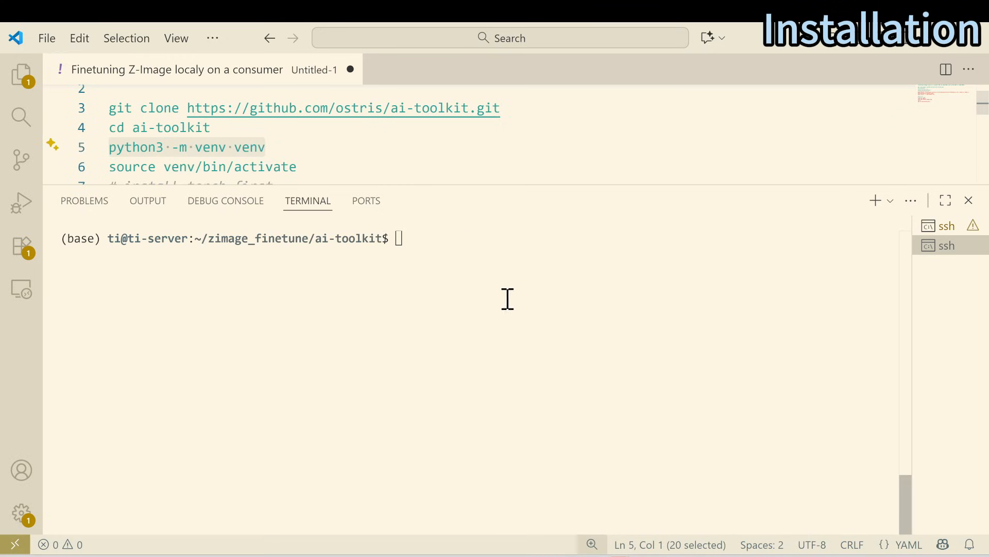
pyautogui.click(454, 283)
pyautogui.hotkey('ctrl', 'v')
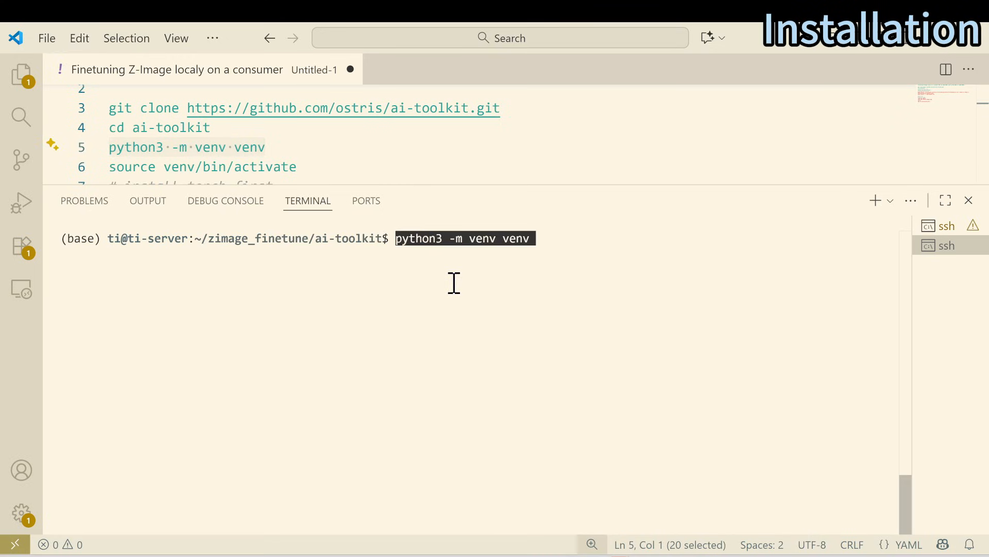
pyautogui.press('Return')
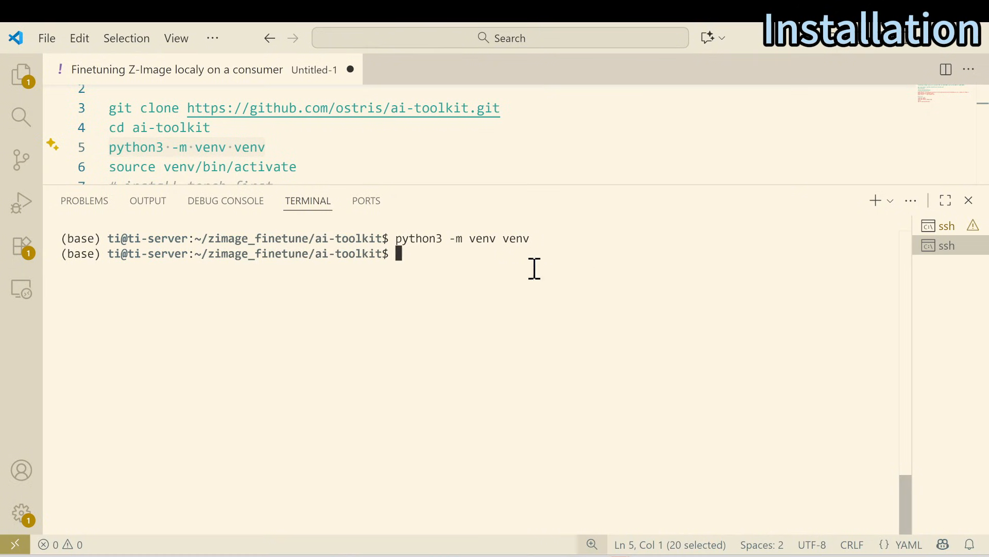
# Activate the virtual environment by running source venv/bin/activate from the notes.
pyautogui.moveTo(309, 166); pyautogui.dragTo(99, 165)
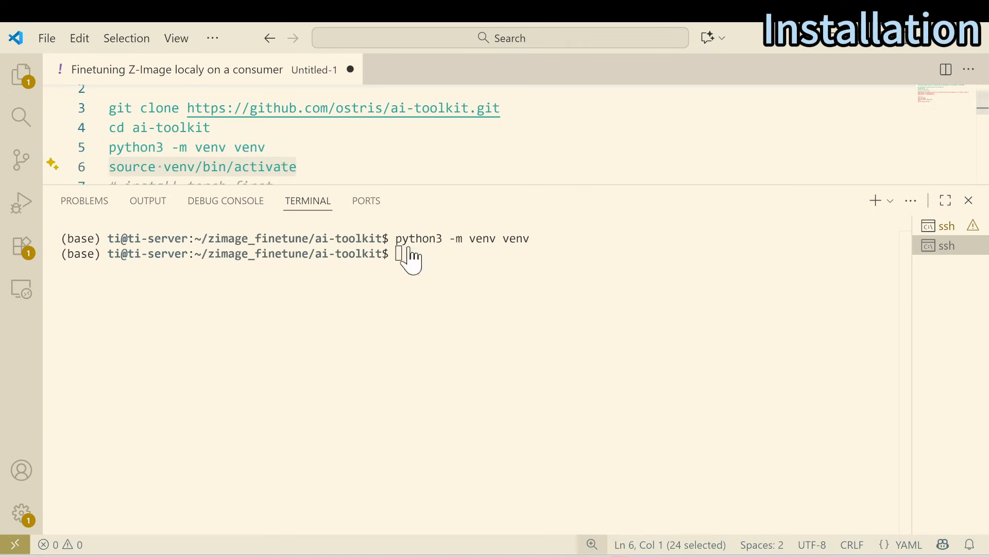
pyautogui.rightClick(437, 278)
pyautogui.press('Return')
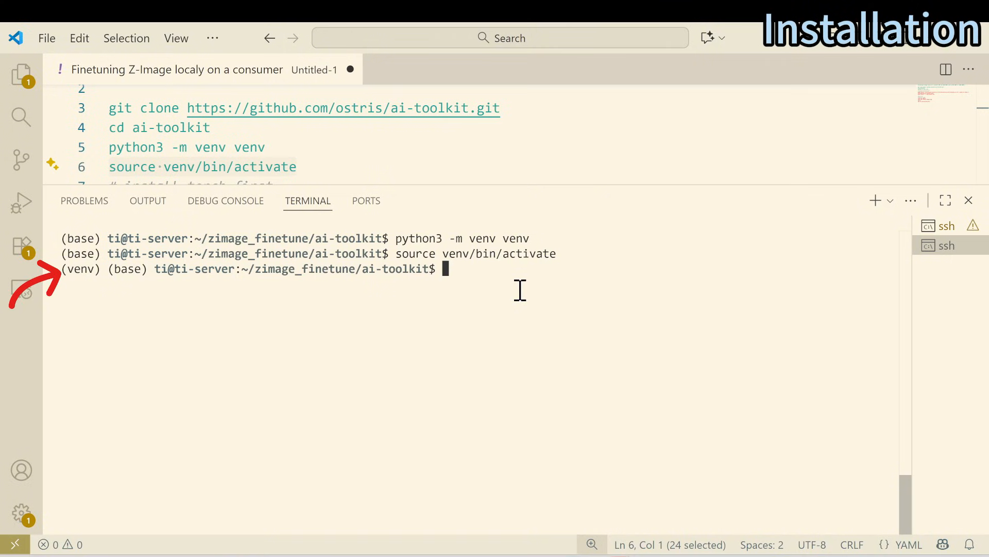
# Check which Python interpreter is active with which python, examine the path's ending, and clear the terminal.
pyautogui.write('whi')
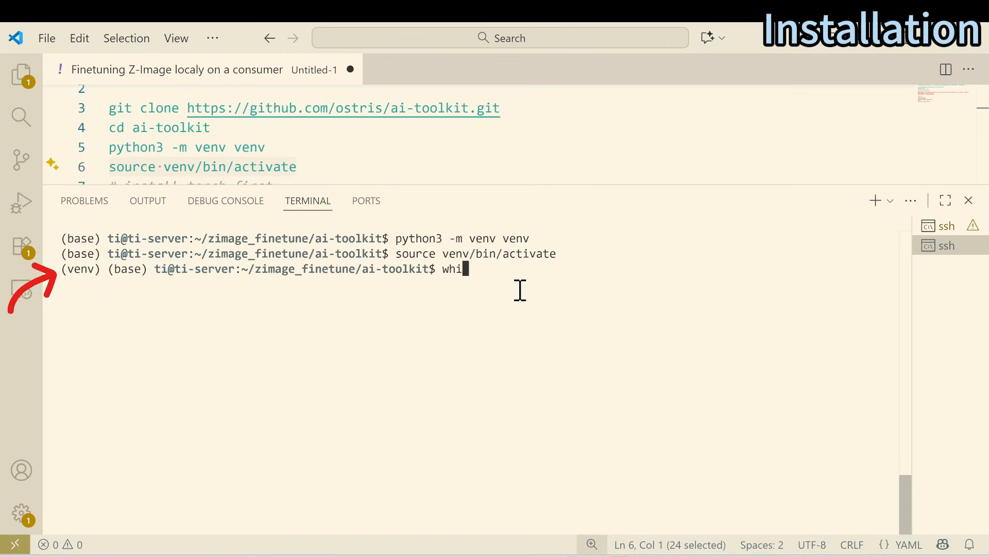
pyautogui.write('ch python')
pyautogui.press('Return')
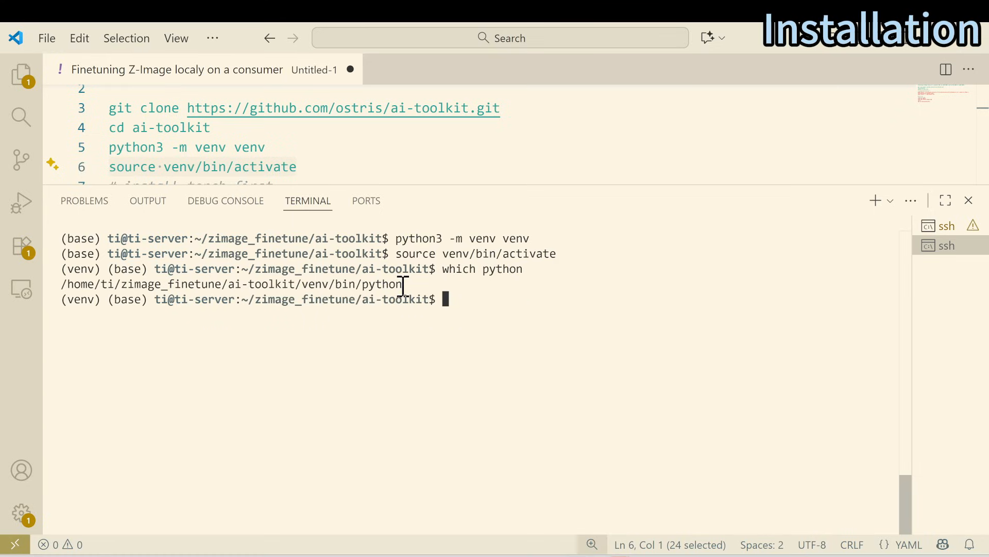
pyautogui.moveTo(403, 287); pyautogui.dragTo(433, 269)
pyautogui.click(293, 284)
pyautogui.moveTo(303, 284); pyautogui.dragTo(400, 284)
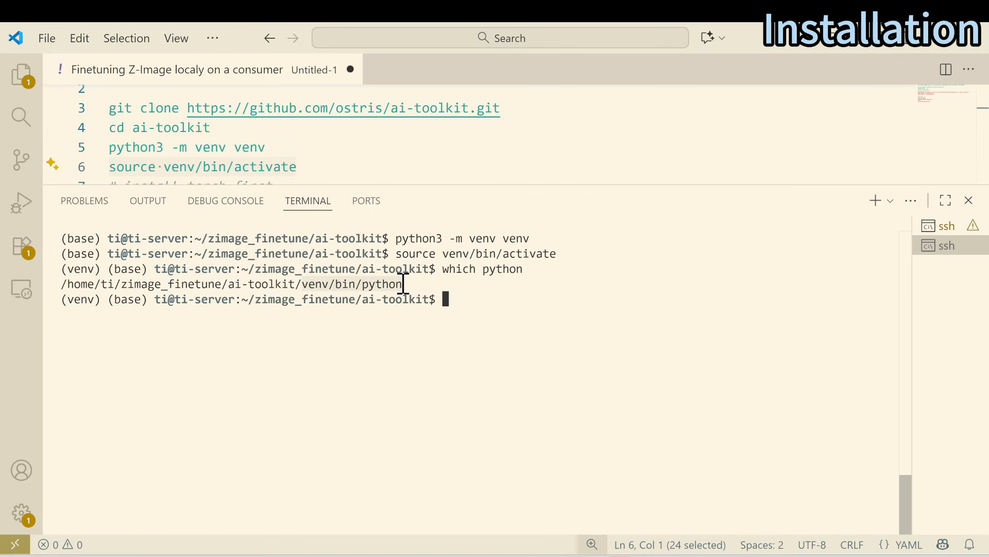
pyautogui.click(305, 286)
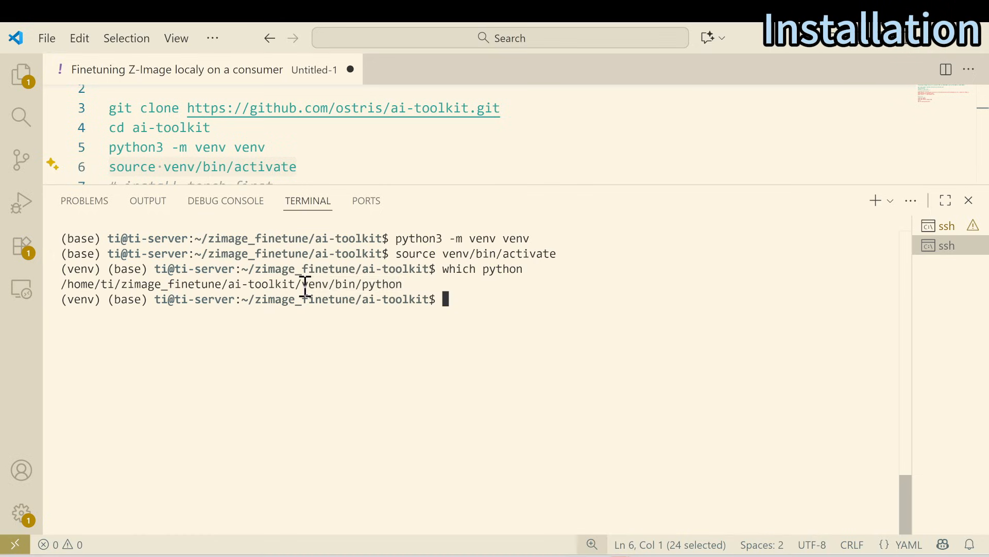
pyautogui.moveTo(303, 286); pyautogui.dragTo(404, 285)
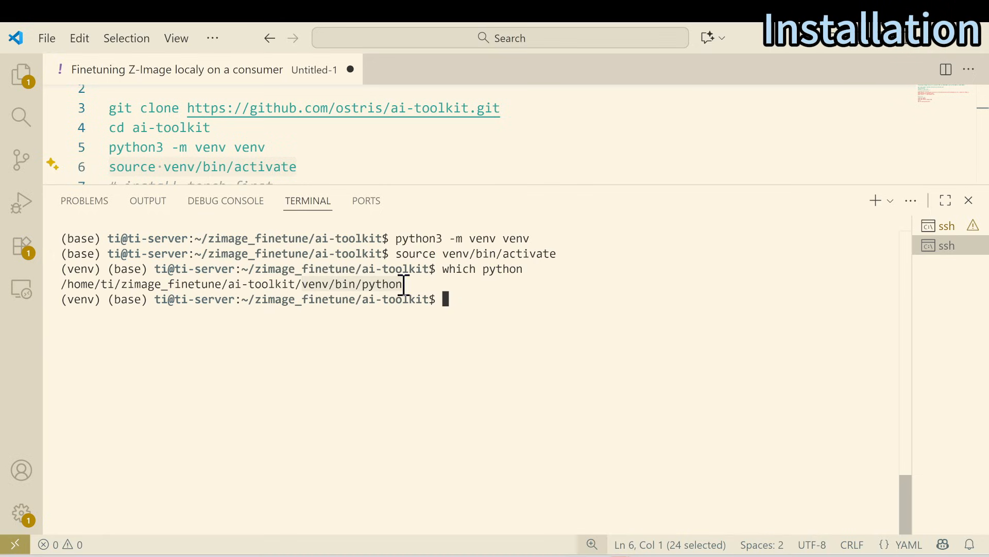
pyautogui.click(411, 284)
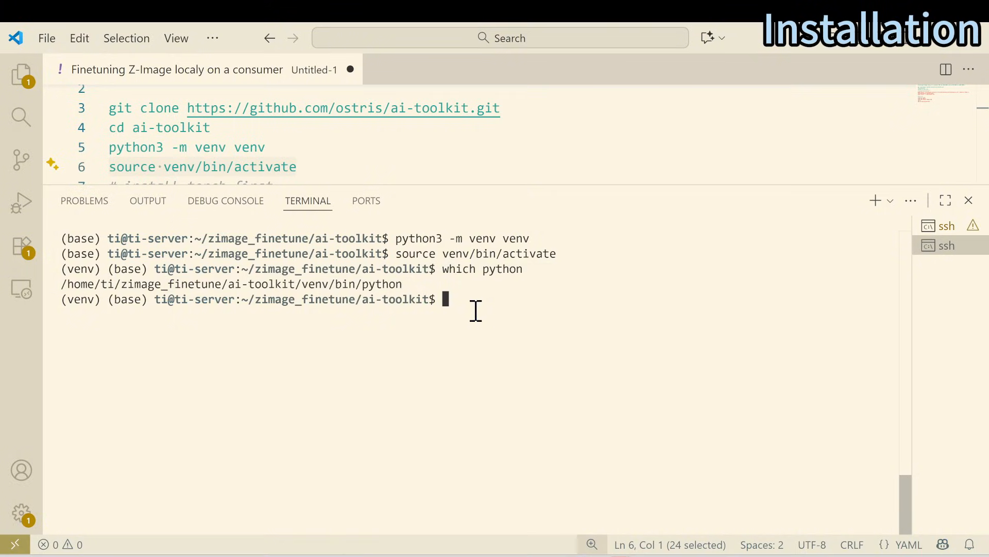
pyautogui.hotkey('ctrl', 'l')
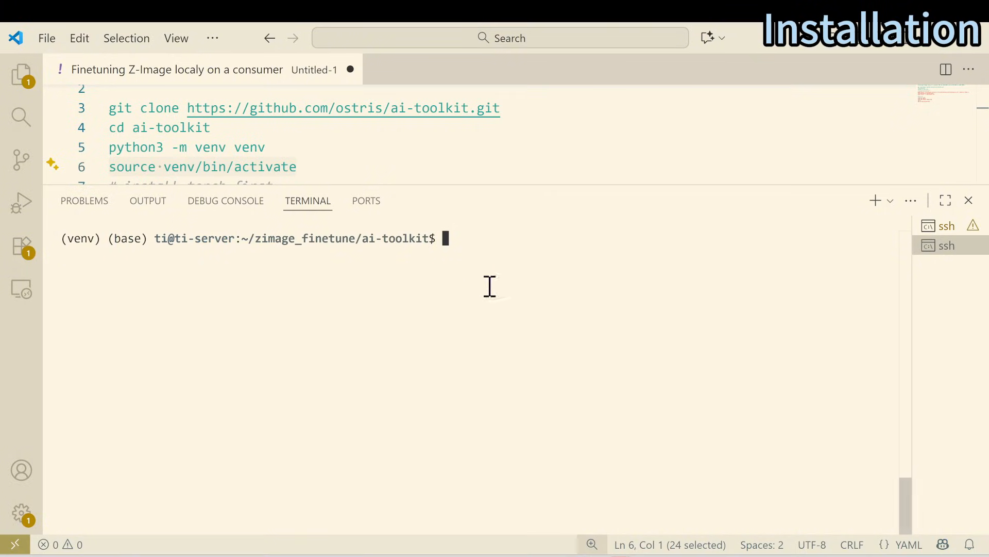
# List the packages installed in the virtual environment with pip list and examine the entries.
pyautogui.write('pip list')
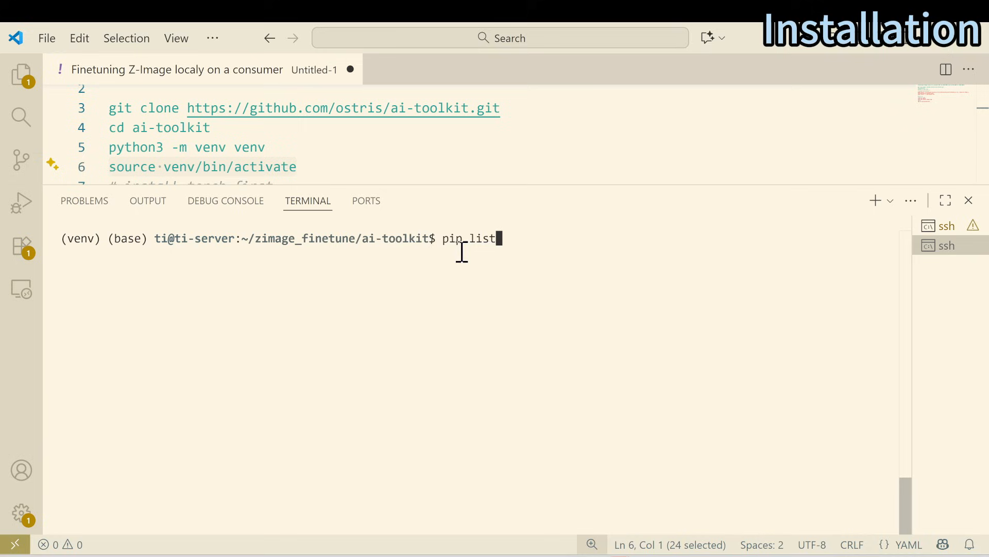
pyautogui.press('Return')
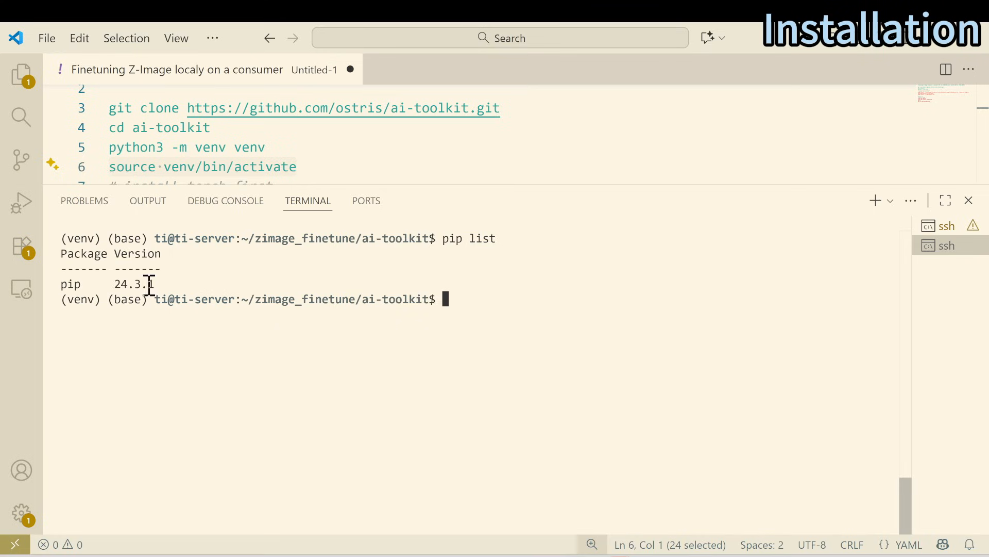
pyautogui.moveTo(156, 284); pyautogui.dragTo(60, 282)
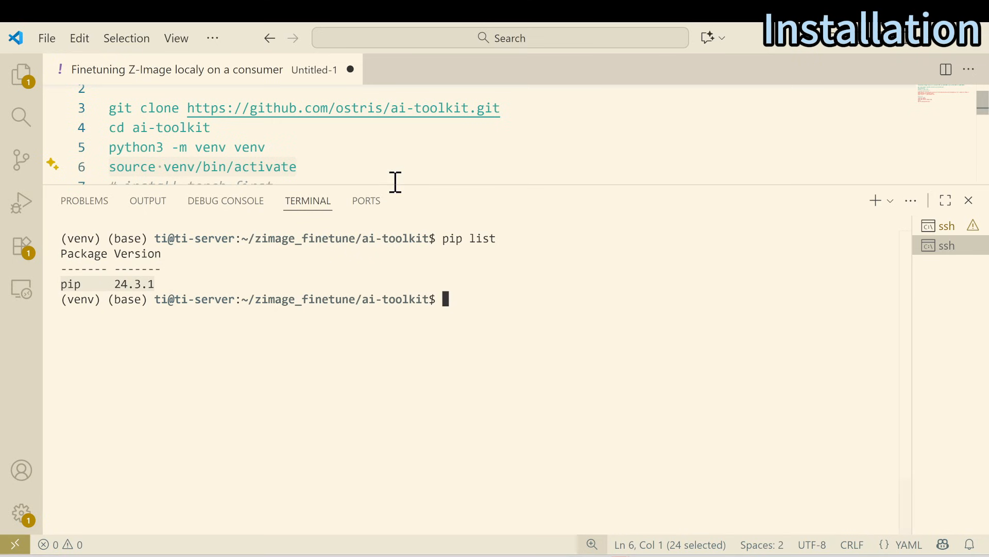
# Reveal the torch install command in the notes, install uv with pip install uv, and clear the terminal.
pyautogui.moveTo(393, 184); pyautogui.dragTo(388, 239)
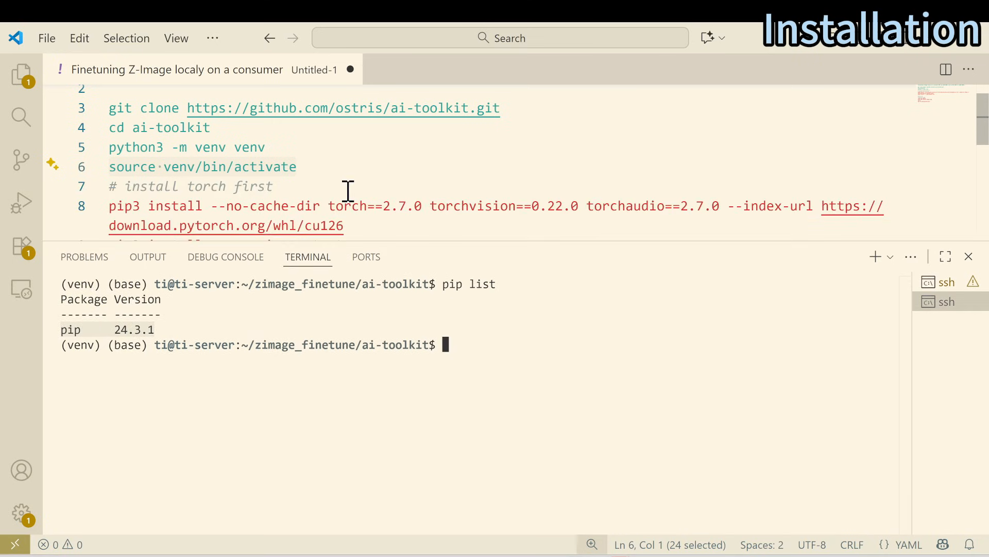
pyautogui.click(468, 346)
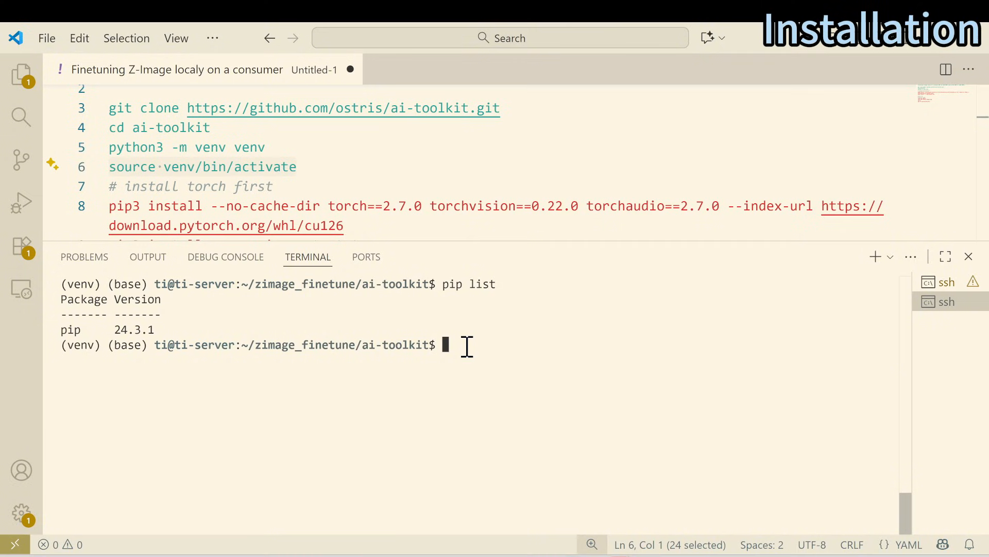
pyautogui.write('pip install uv')
pyautogui.press('Return')
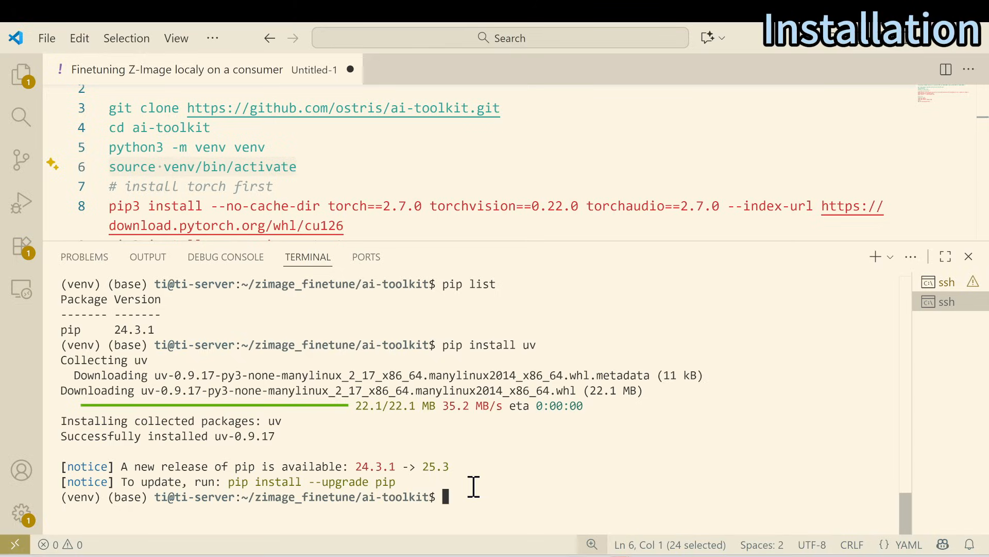
pyautogui.hotkey('ctrl', 'l')
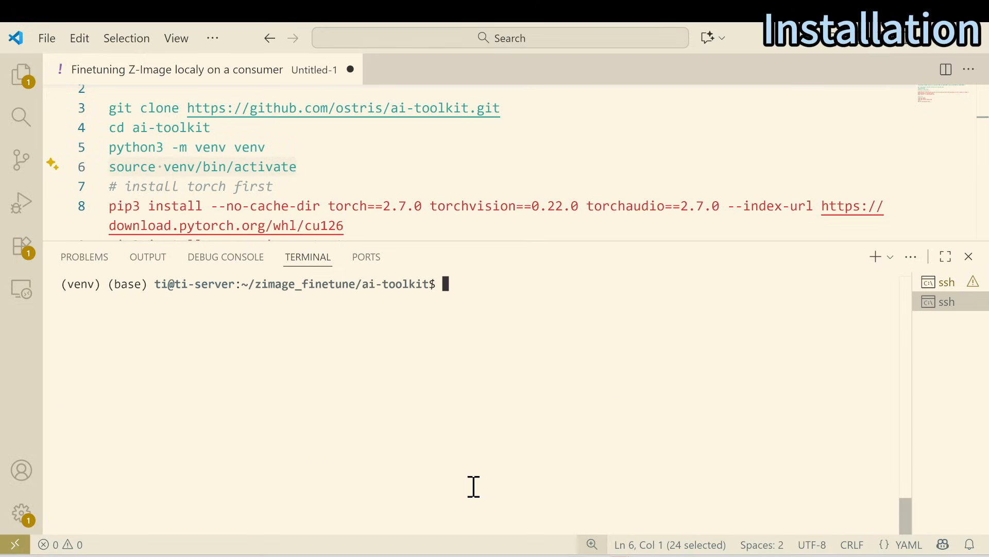
pyautogui.write('uv pip install')
pyautogui.click(112, 206)
pyautogui.write('uv')
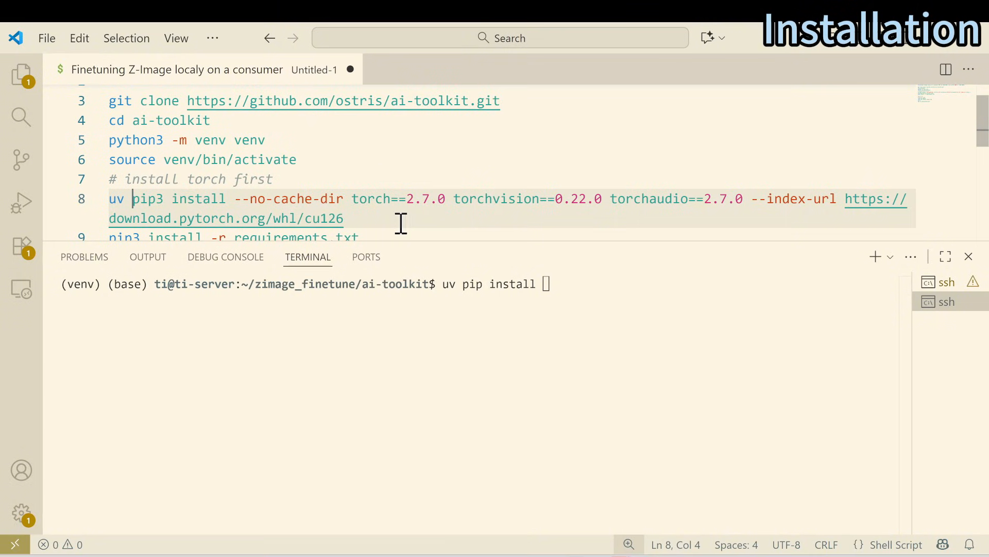
pyautogui.moveTo(400, 221); pyautogui.dragTo(239, 201)
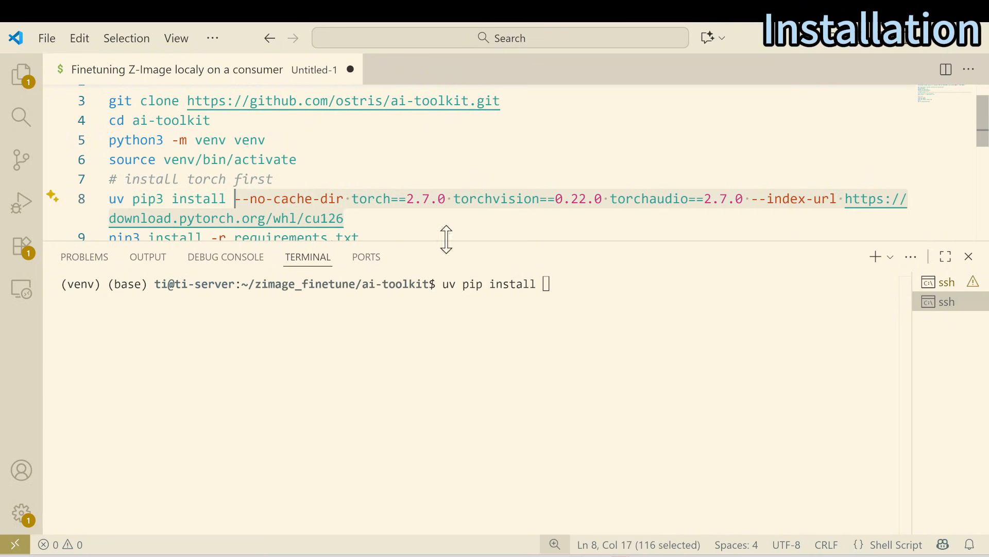
pyautogui.rightClick(572, 290)
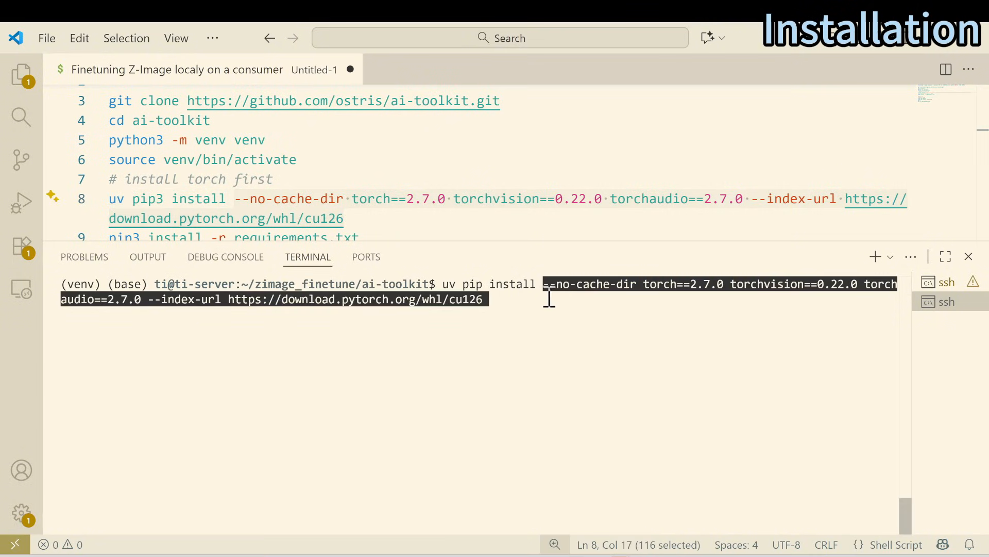
pyautogui.press('Return')
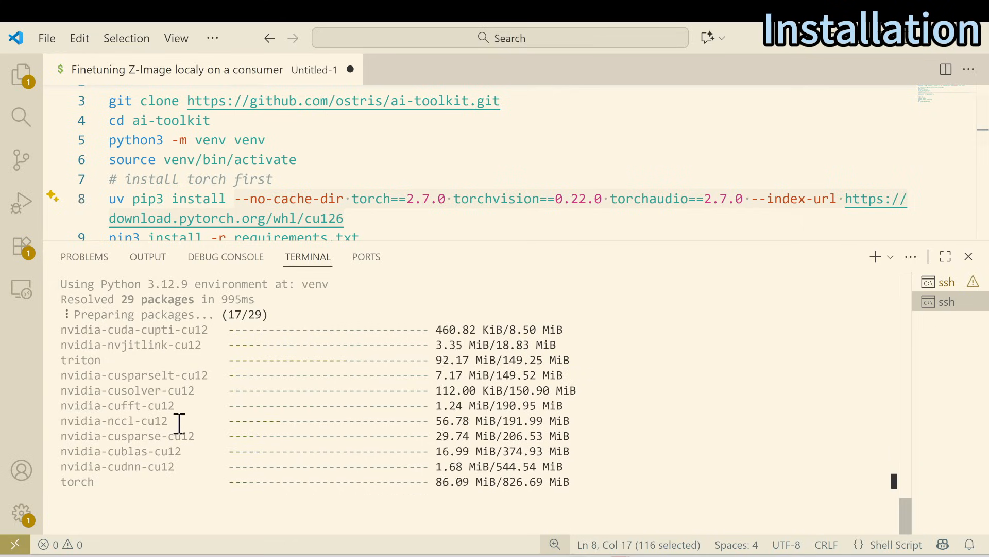
pyautogui.moveTo(172, 420); pyautogui.dragTo(57, 375)
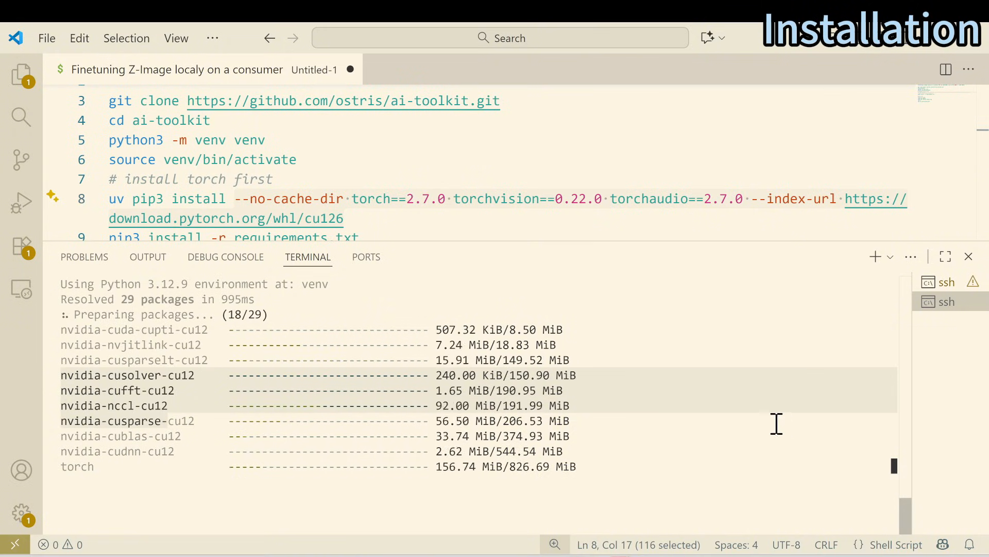
# Prefix the requirements.txt install line in the notes with uv.
pyautogui.scroll(1, 314, 310)
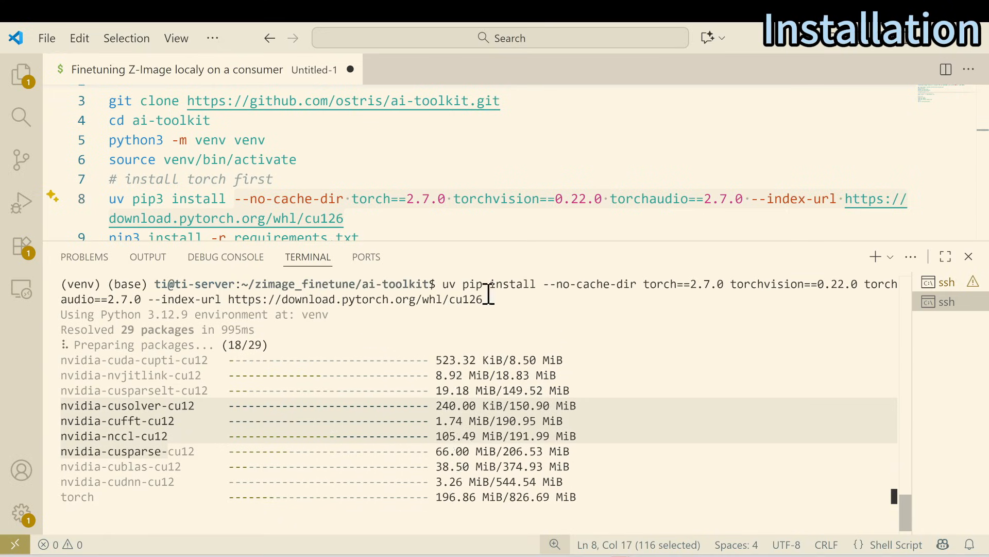
pyautogui.click(444, 284)
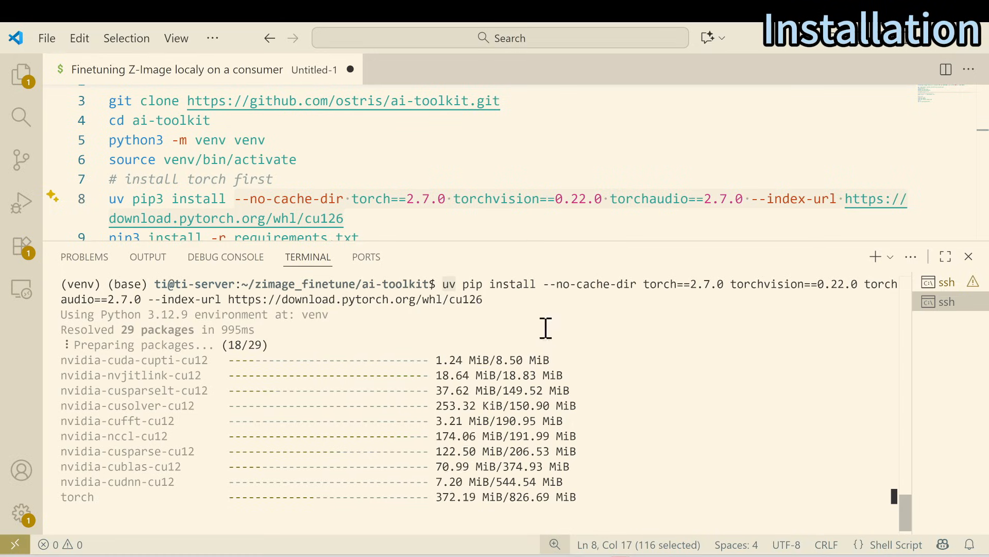
pyautogui.scroll(-1, 456, 210)
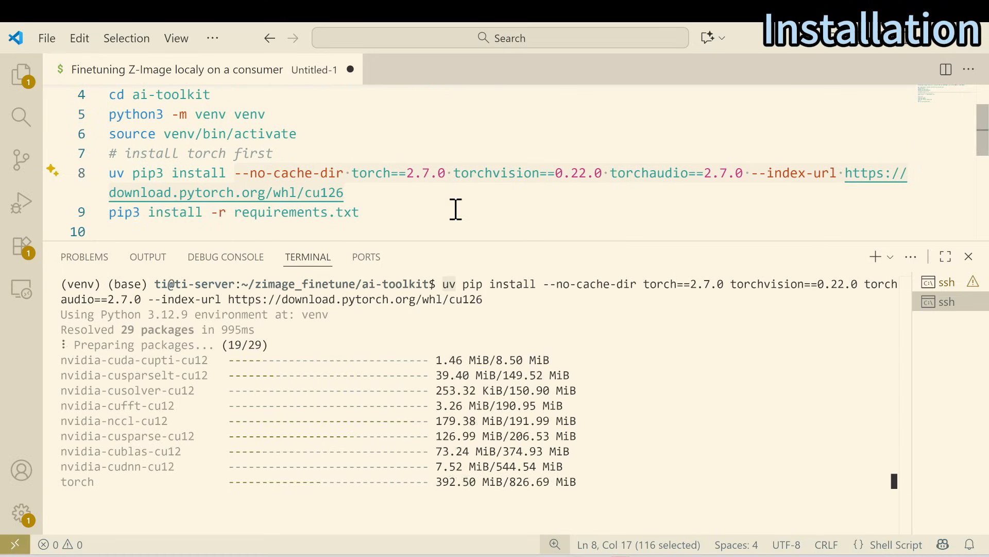
pyautogui.click(112, 215)
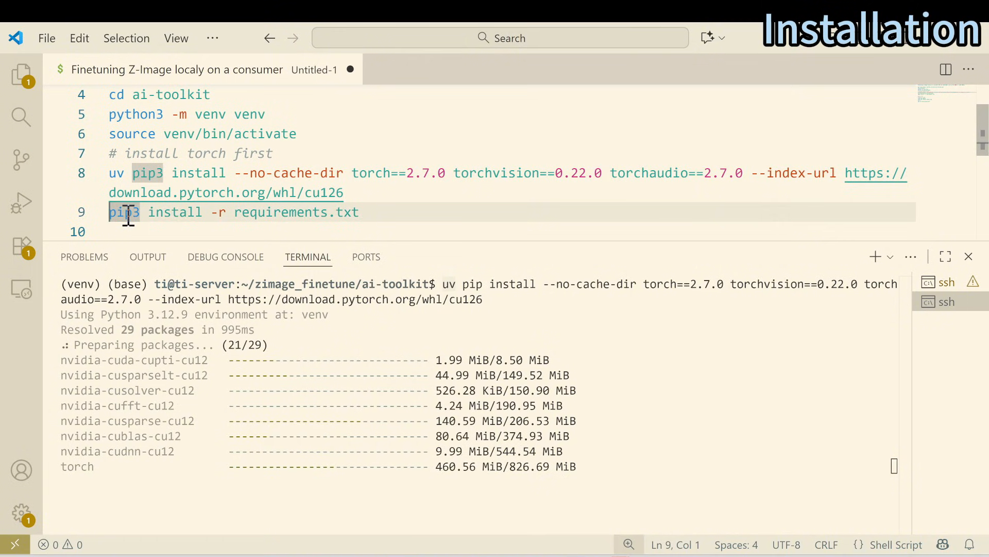
pyautogui.write('uv')
pyautogui.scroll(-1, 128, 216)
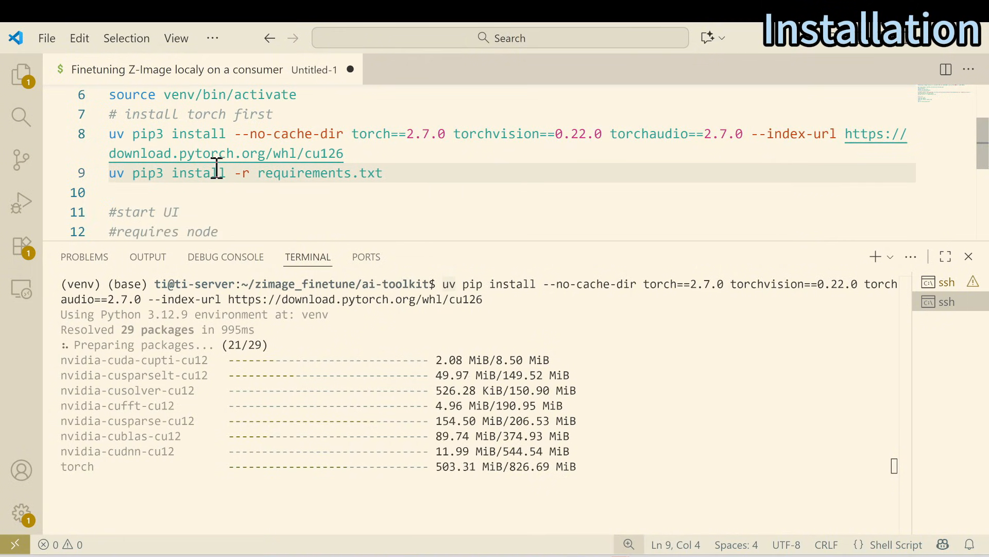
pyautogui.scroll(1, 441, 175)
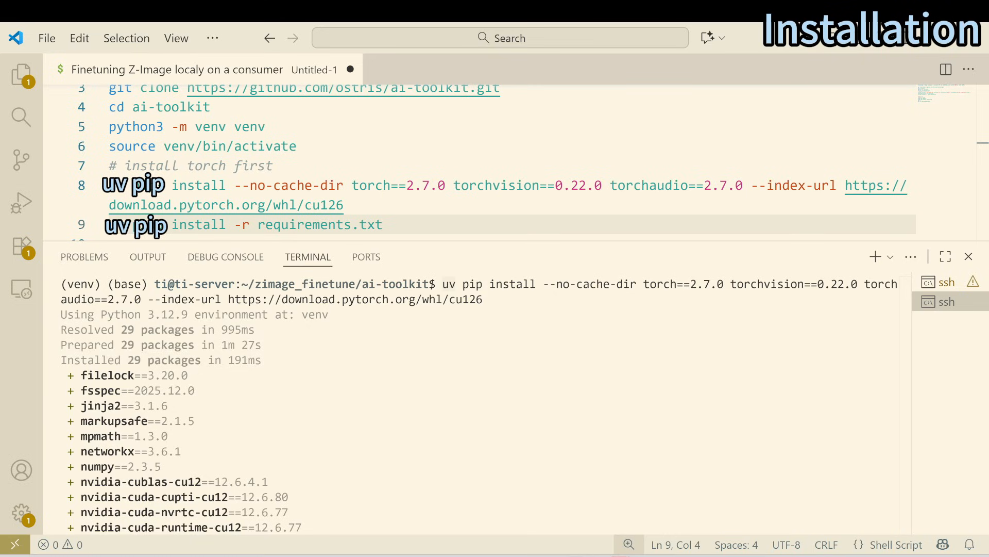
# List the environment's packages with uv pip list and examine the torch entry and its version.
pyautogui.scroll(-6, 658, 409)
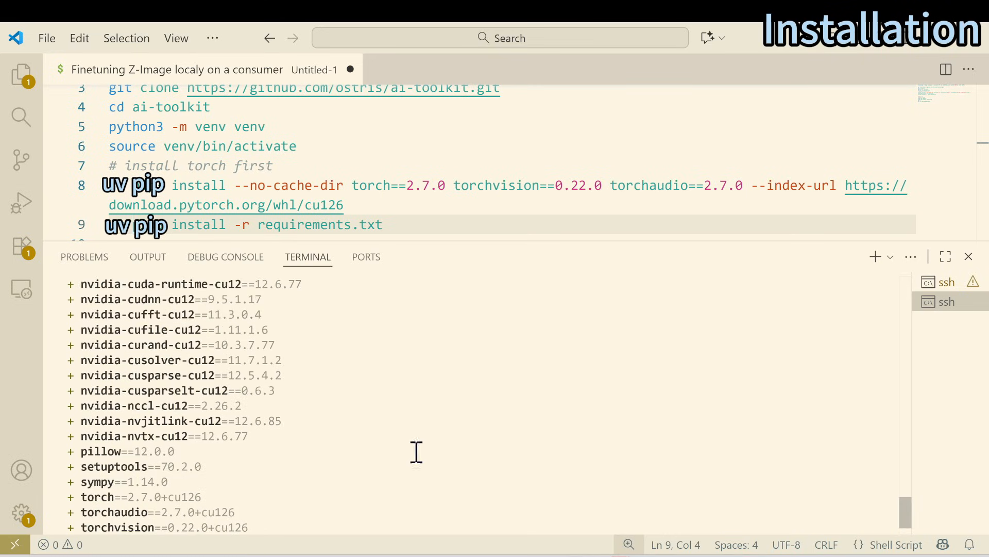
pyautogui.click(505, 519)
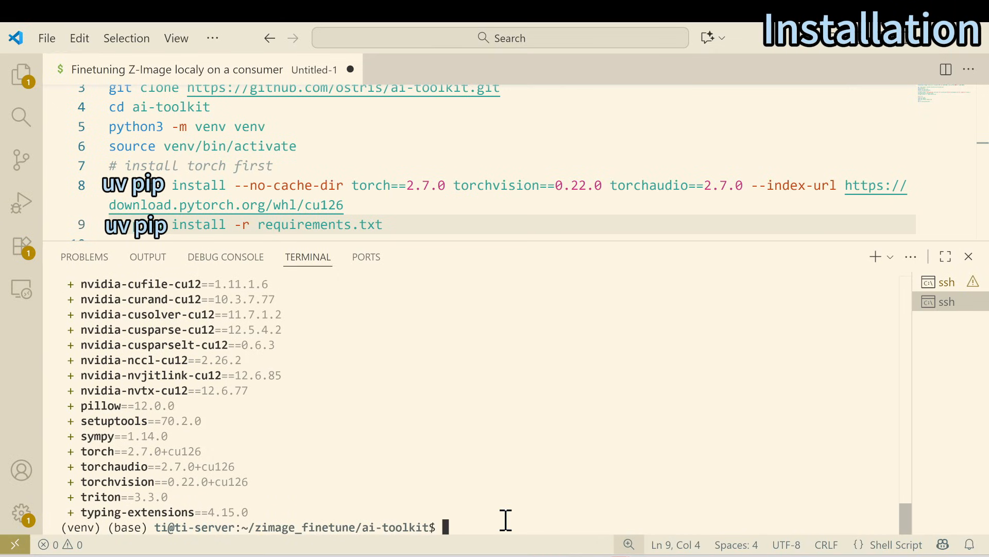
pyautogui.write('uv pip list')
pyautogui.press('Return')
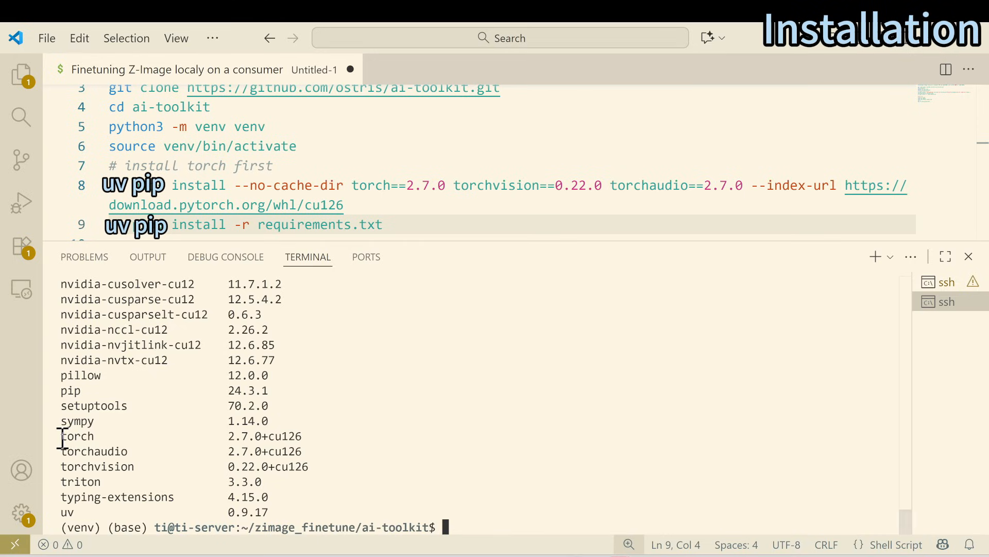
pyautogui.moveTo(61, 436); pyautogui.dragTo(313, 437)
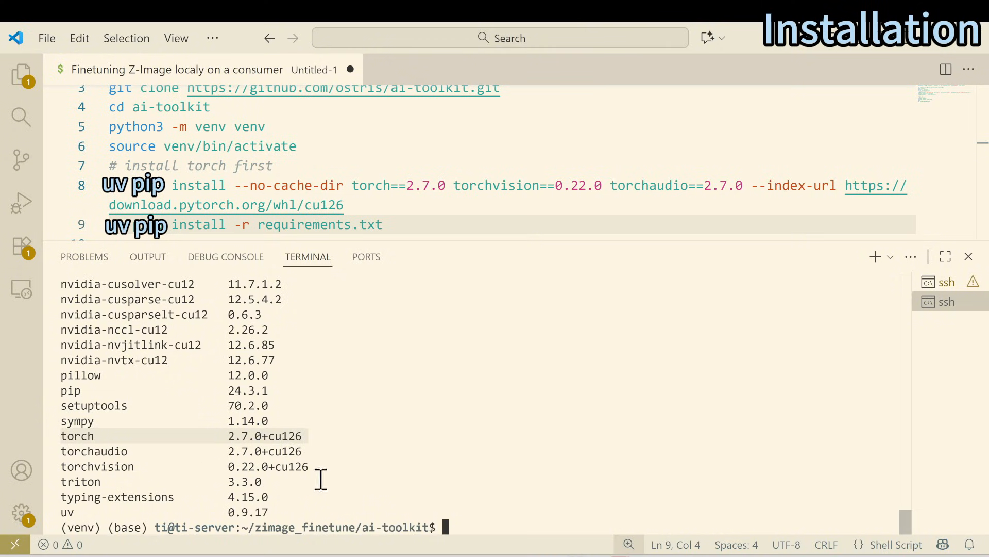
pyautogui.scroll(5, 328, 464)
pyautogui.scroll(-5, 328, 463)
# Try to install the project requirements by running the notes' line uv pip3 install -r requirements.txt.
pyautogui.scroll(-1, 260, 183)
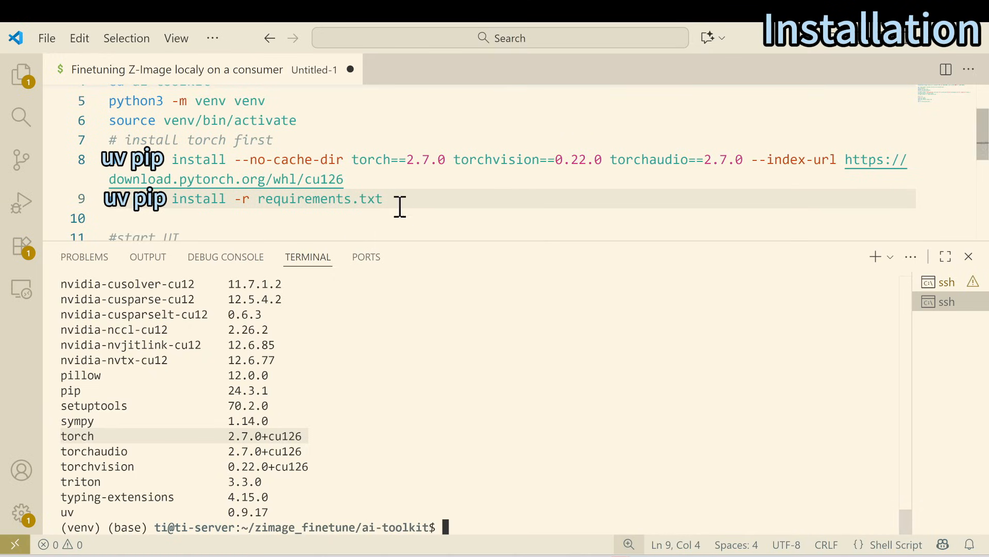
pyautogui.moveTo(392, 200); pyautogui.dragTo(105, 199)
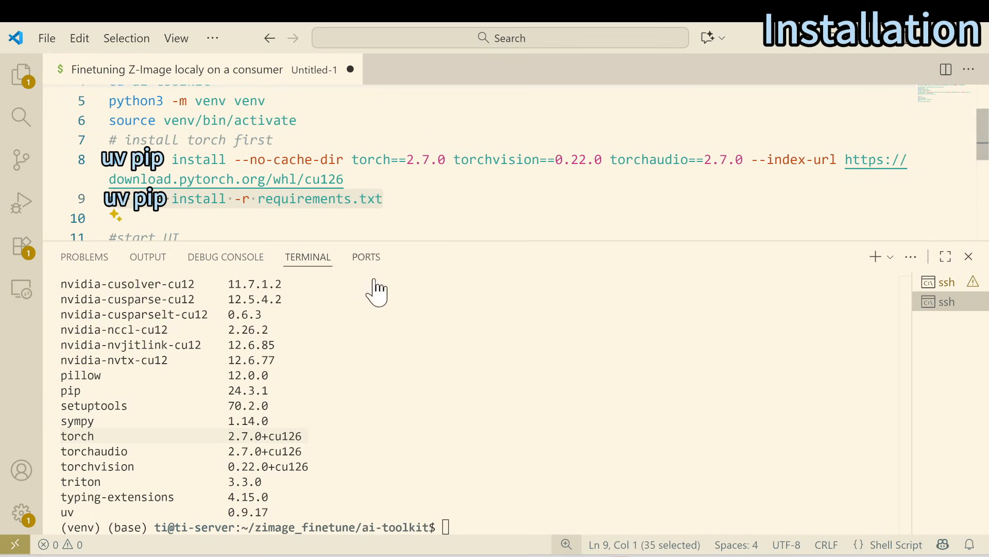
pyautogui.rightClick(466, 504)
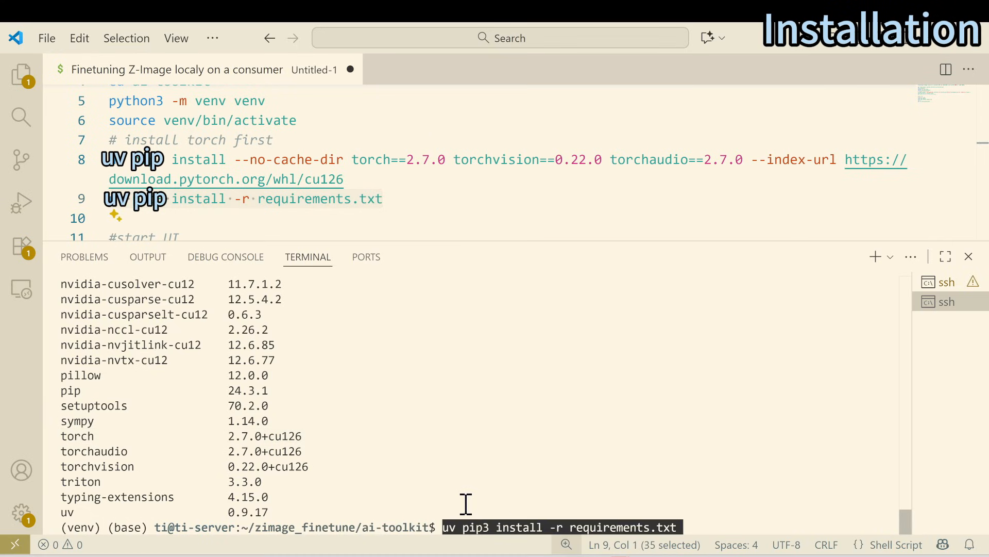
pyautogui.press('Return')
# Correct the previous terminal command to uv pip install -r requirements.txt and run it.
pyautogui.press('Up')
pyautogui.press('Left')
pyautogui.press('Left')
pyautogui.press('Left')
pyautogui.press('Left')
pyautogui.press('Left')
pyautogui.press('Left')
pyautogui.press('Left')
pyautogui.press('Left')
pyautogui.press('Left')
pyautogui.press('Left')
pyautogui.press('Left')
pyautogui.press('Left')
pyautogui.press('Left')
pyautogui.press('Left')
pyautogui.press('Left')
pyautogui.press('Left')
pyautogui.press('Left')
pyautogui.press('Left')
pyautogui.press('Left')
pyautogui.press('Left')
pyautogui.press('BackSpace')
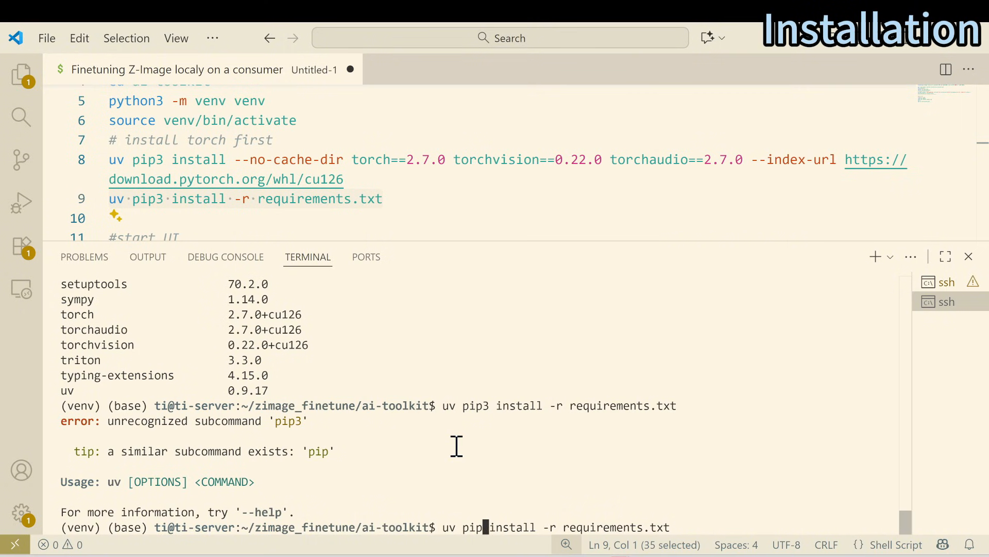
pyautogui.press('Right')
pyautogui.press('Right')
pyautogui.press('Right')
pyautogui.press('Right')
pyautogui.press('Right')
pyautogui.press('Right')
pyautogui.press('Right')
pyautogui.press('Right')
pyautogui.press('Right')
pyautogui.press('Right')
pyautogui.press('Right')
pyautogui.press('Right')
pyautogui.press('Right')
pyautogui.press('Right')
pyautogui.press('Right')
pyautogui.press('Right')
pyautogui.press('Right')
pyautogui.press('Right')
pyautogui.press('Right')
pyautogui.press('Right')
pyautogui.press('Return')
# Change pip3 to pip in both the requirements and torch install lines of the notes.
pyautogui.click(161, 200)
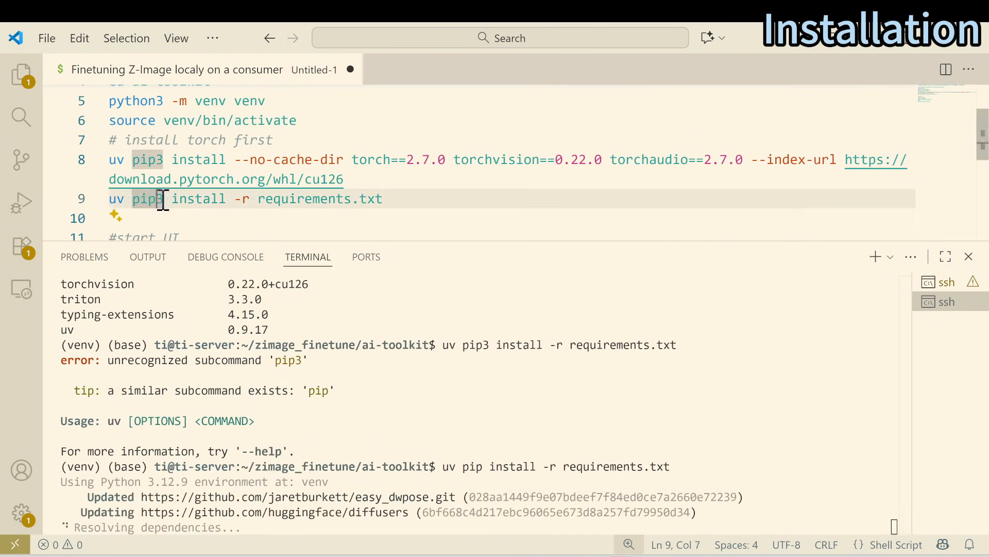
pyautogui.press('BackSpace')
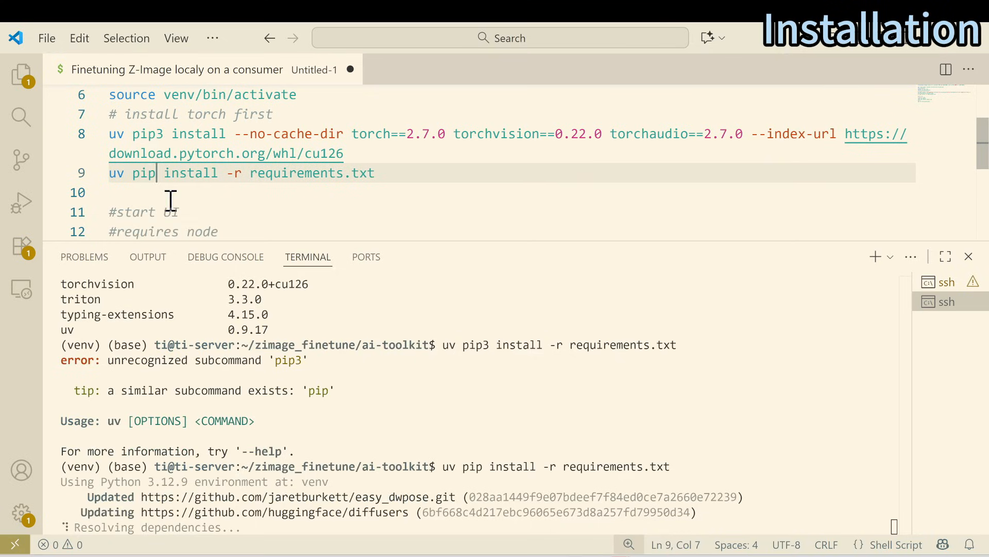
pyautogui.click(167, 135)
pyautogui.press('BackSpace')
pyautogui.scroll(1, 214, 152)
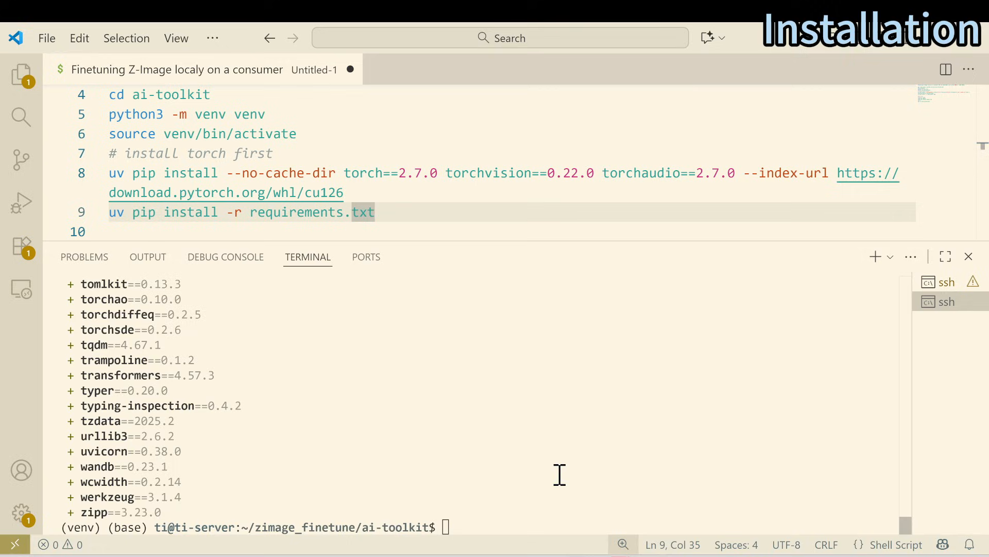
# Enlarge the notes area above the terminal and bring the #start UI commands into view.
pyautogui.click(469, 500)
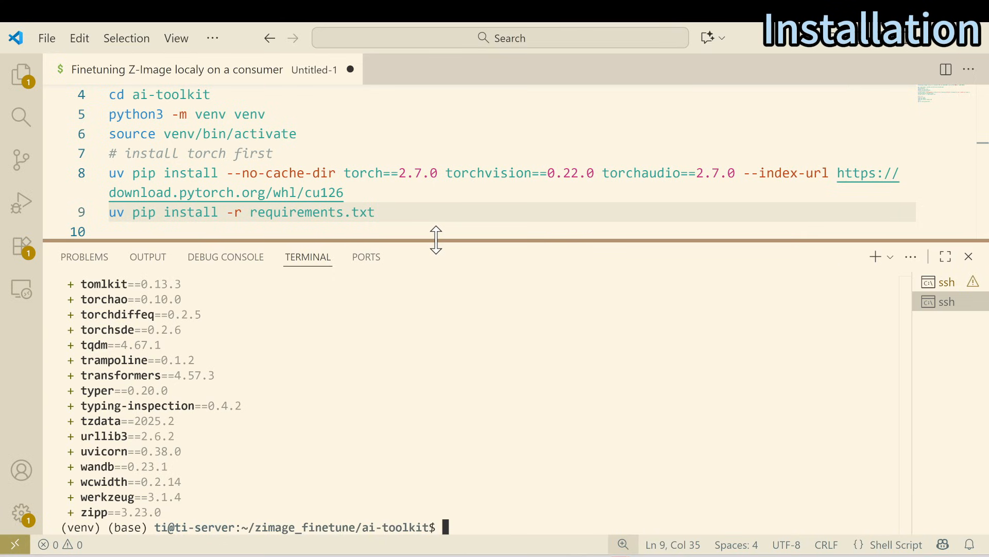
pyautogui.moveTo(436, 240); pyautogui.dragTo(436, 343)
pyautogui.scroll(-1, 384, 240)
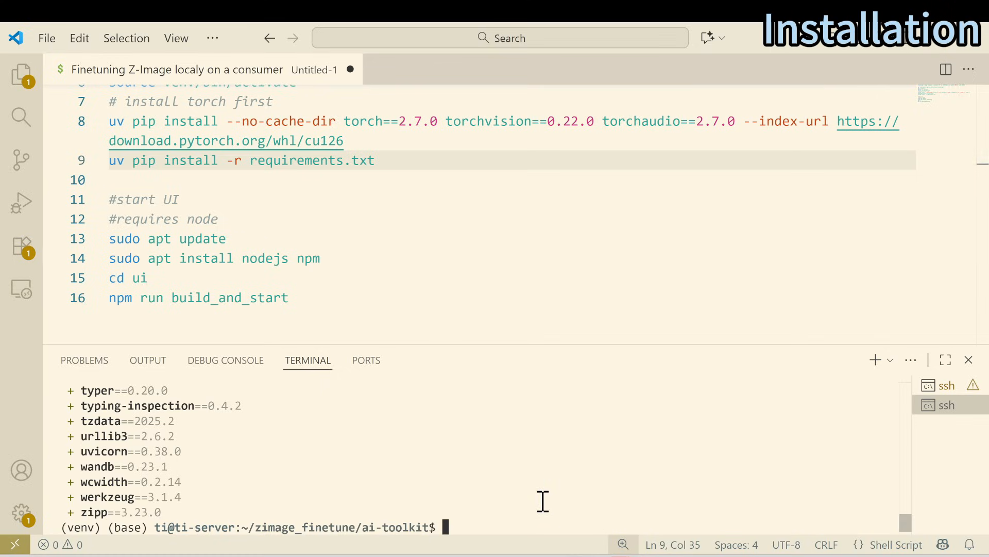
# Check the Node version with node --version in a cleared terminal and review the notes' apt lines for nodejs and npm.
pyautogui.hotkey('ctrl', 'l')
pyautogui.write('node --version')
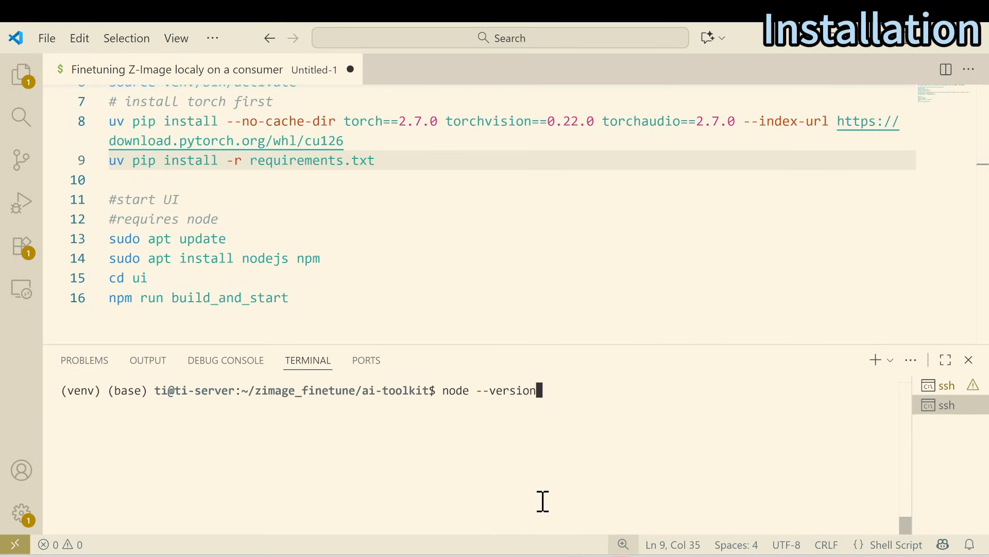
pyautogui.press('Return')
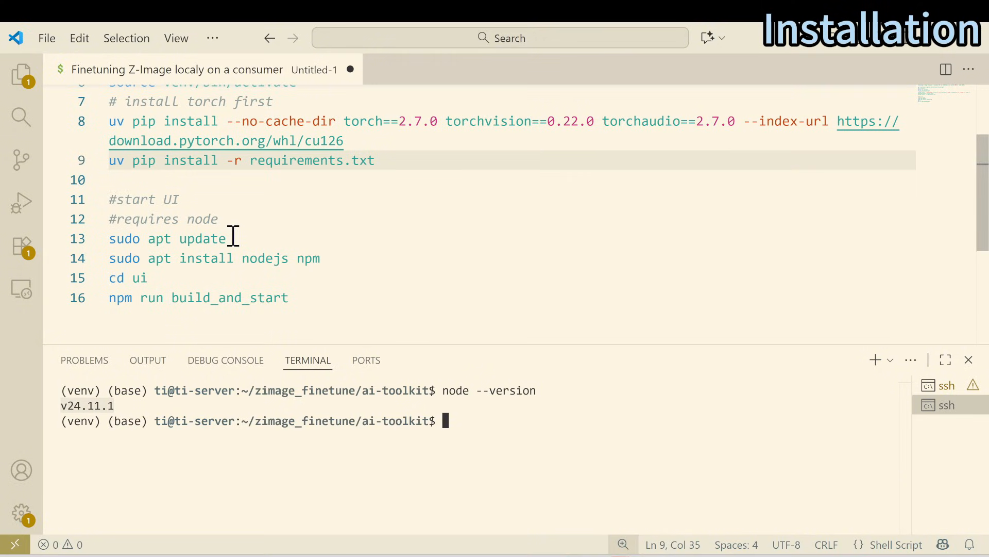
pyautogui.moveTo(344, 261); pyautogui.dragTo(107, 240)
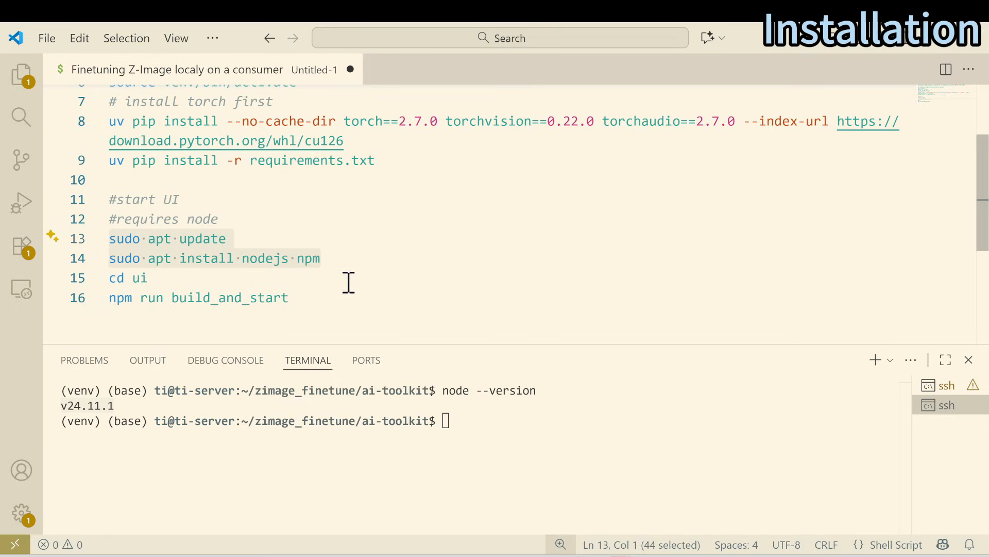
pyautogui.click(310, 276)
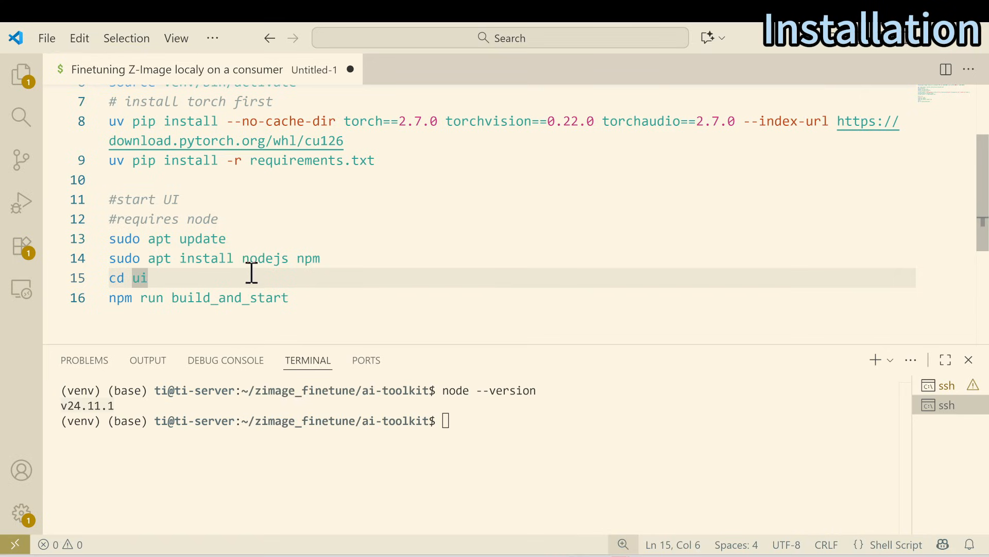
# Change into the ui folder and build and start the web interface with npm run build_and_start from the notes.
pyautogui.click(544, 433)
pyautogui.write('cd u')
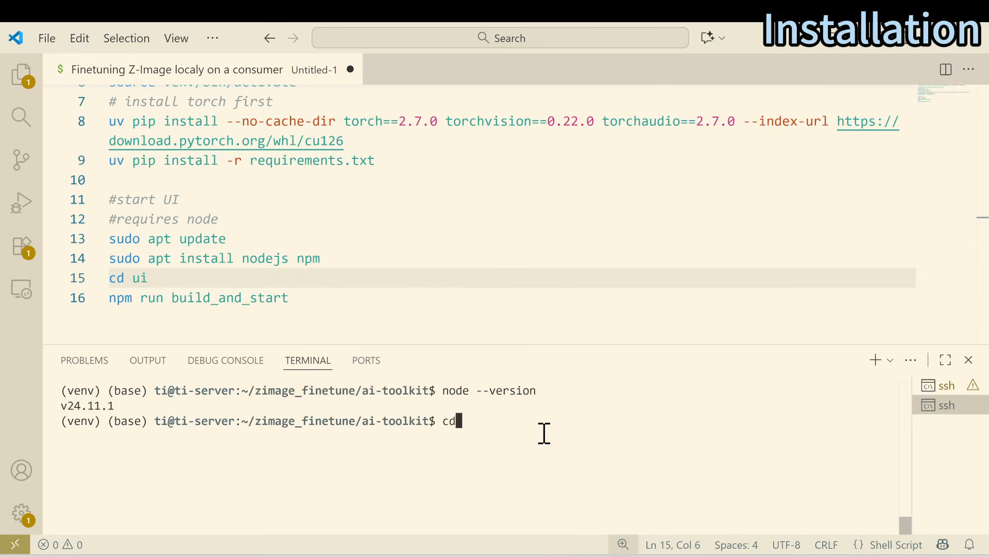
pyautogui.write('i')
pyautogui.press('Return')
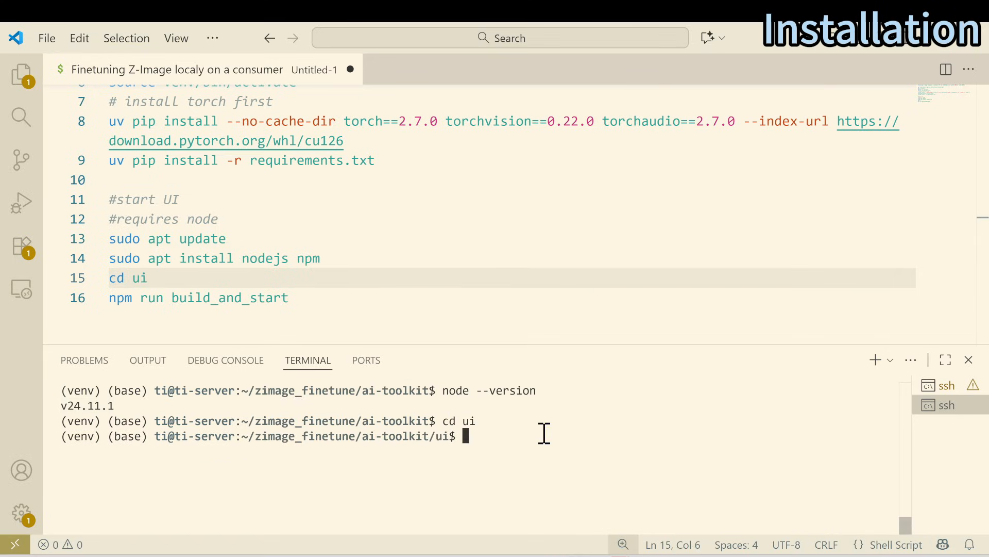
pyautogui.doubleClick(228, 297)
pyautogui.moveTo(308, 300); pyautogui.dragTo(106, 296)
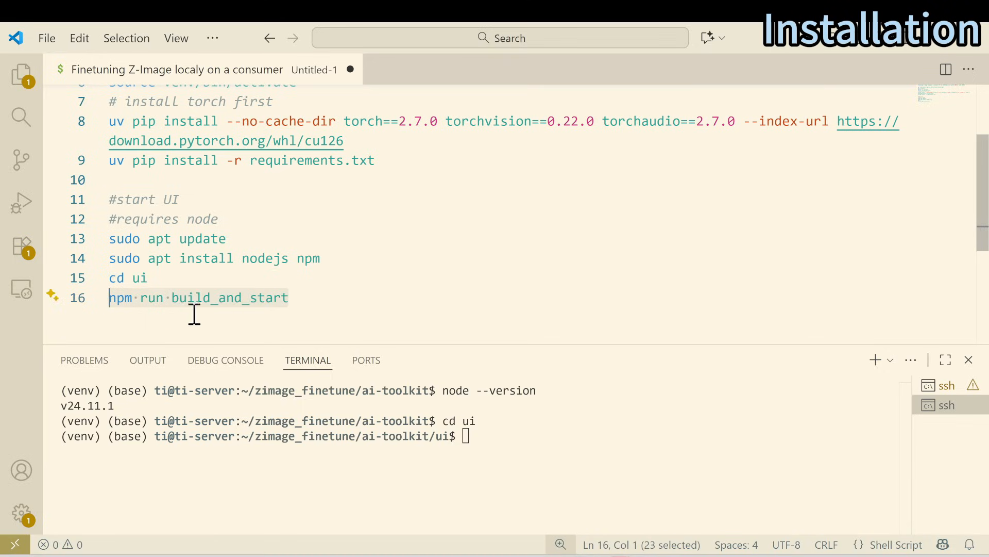
pyautogui.rightClick(492, 451)
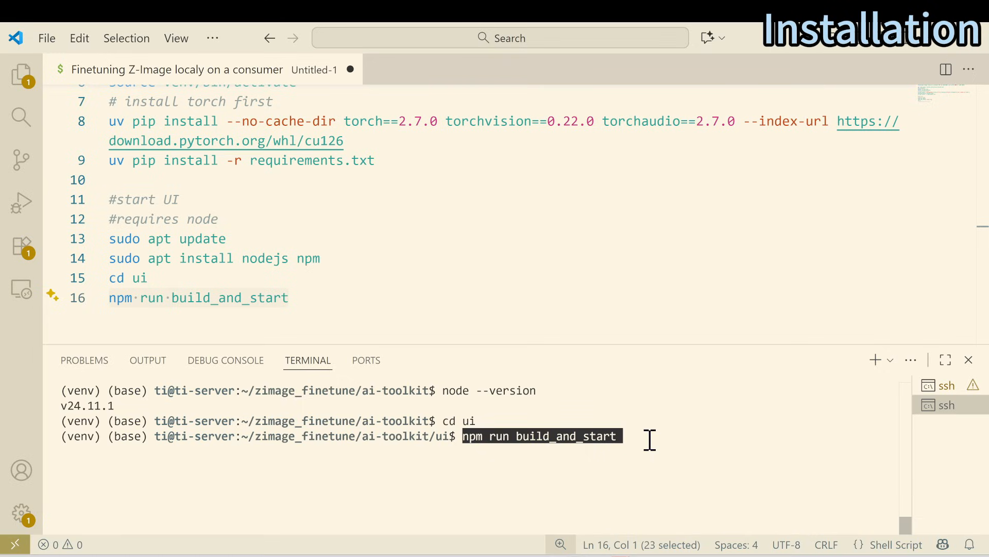
pyautogui.press('Return')
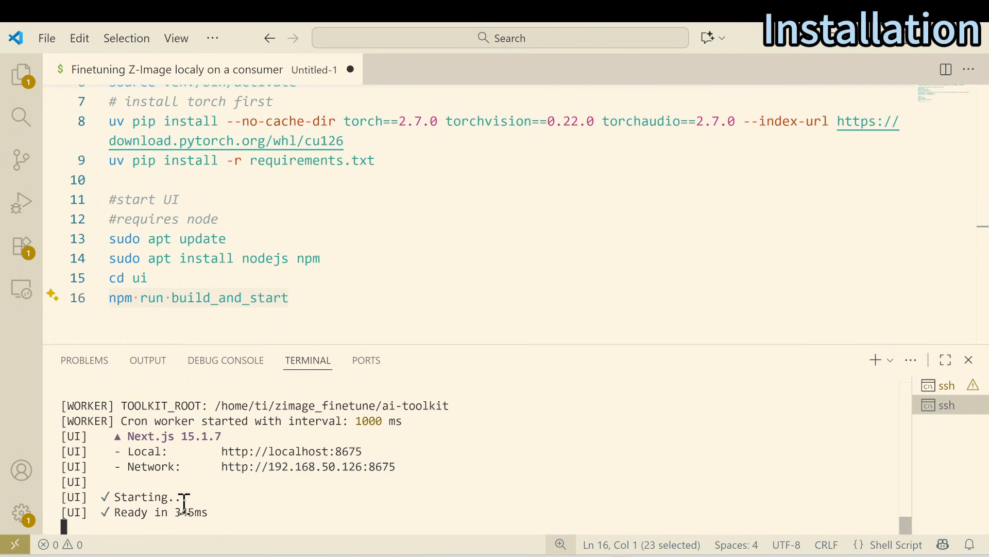
# Examine the server's startup status and its local and network addresses in the terminal output.
pyautogui.moveTo(190, 497); pyautogui.dragTo(115, 497)
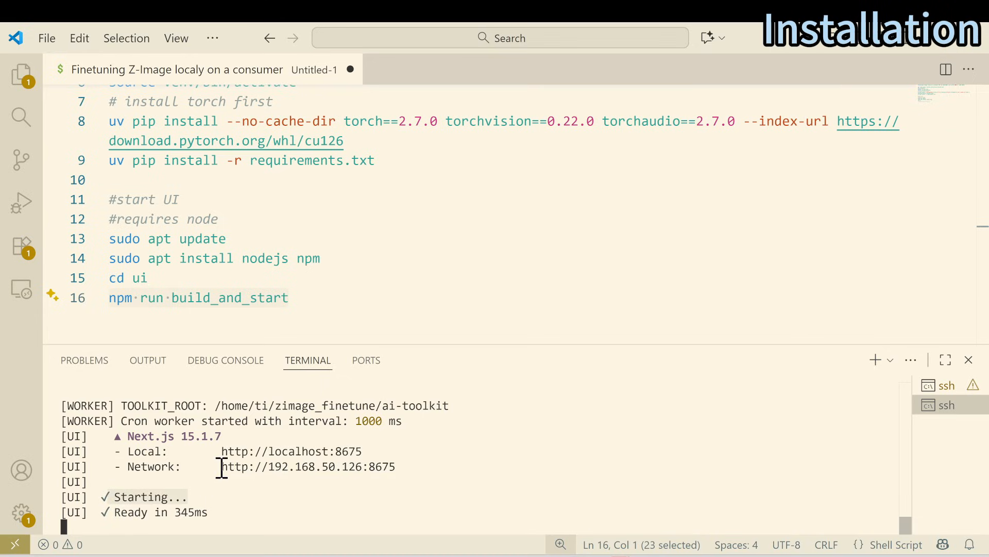
pyautogui.moveTo(224, 454); pyautogui.dragTo(365, 453)
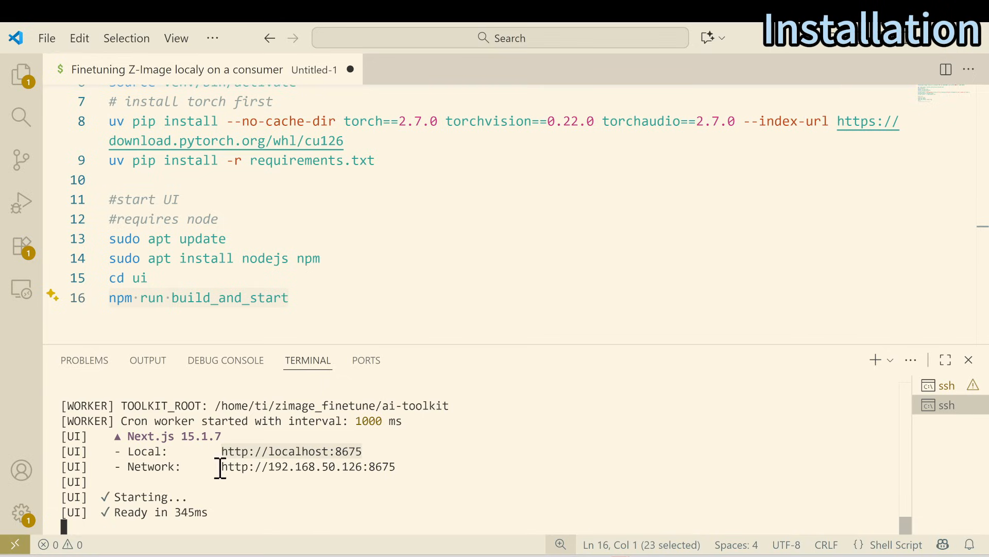
pyautogui.click(255, 470)
pyautogui.moveTo(255, 467); pyautogui.dragTo(399, 465)
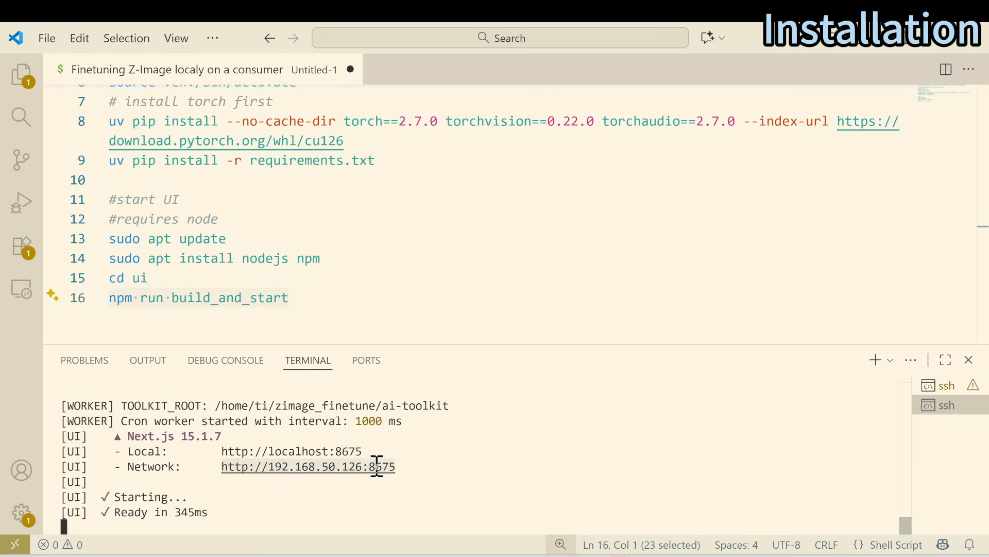
pyautogui.click(378, 466)
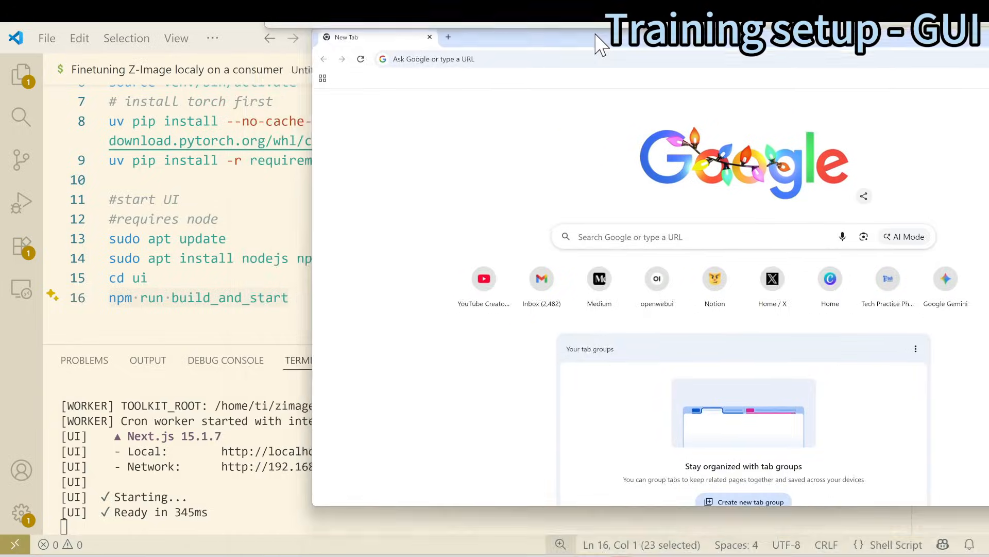
pyautogui.moveTo(599, 40); pyautogui.dragTo(695, 121)
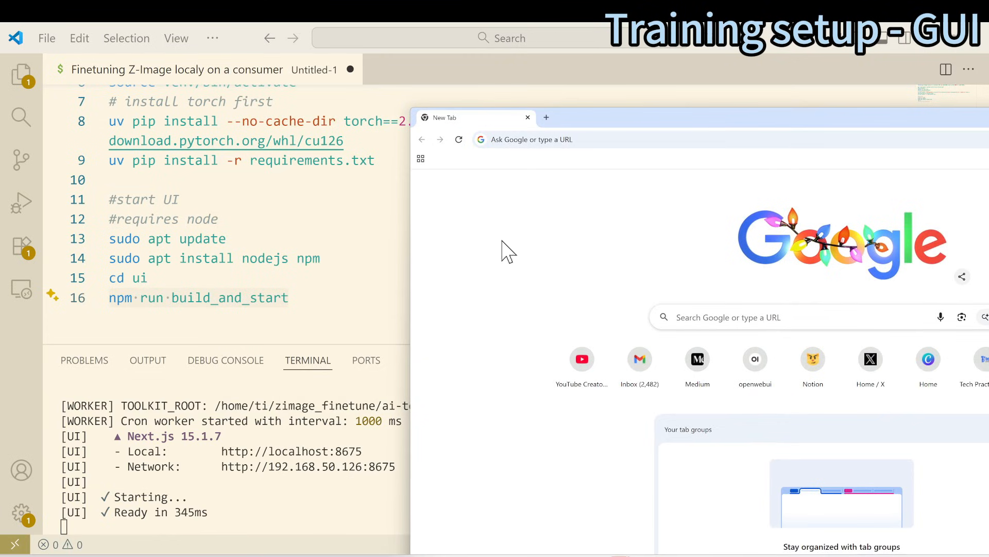
pyautogui.click(575, 140)
pyautogui.moveTo(605, 126); pyautogui.dragTo(265, 69)
pyautogui.write('http://192.168.50.126:8675')
pyautogui.press('Return')
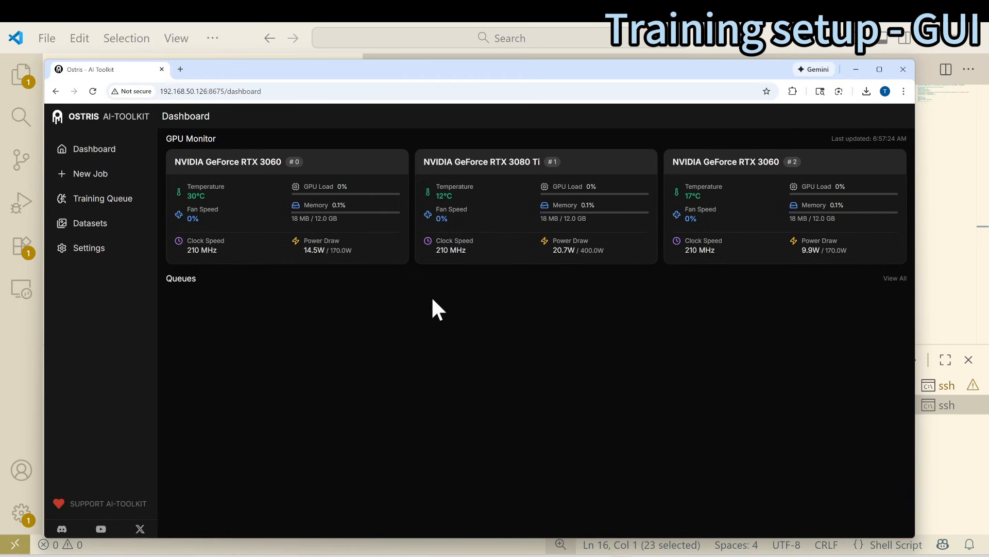
pyautogui.click(509, 209)
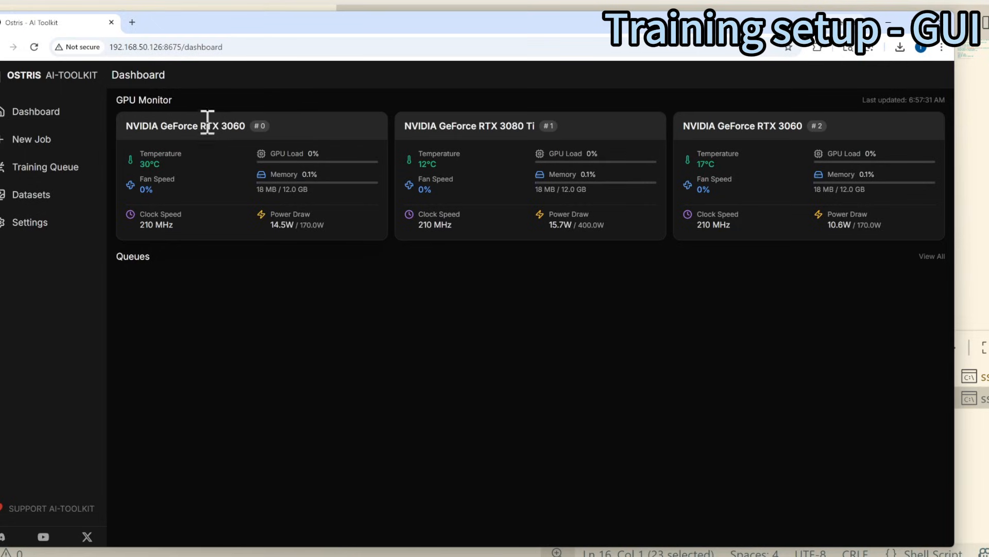
# Move the browser window so the whole dashboard shows, and create a new dataset named newtrain1.
pyautogui.moveTo(201, 126); pyautogui.dragTo(248, 126)
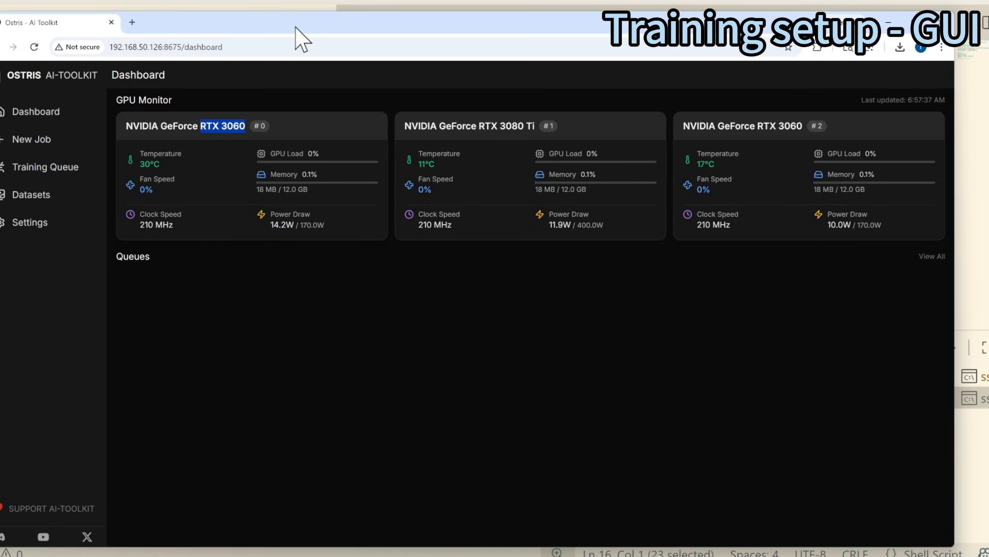
pyautogui.moveTo(296, 28); pyautogui.dragTo(293, 26)
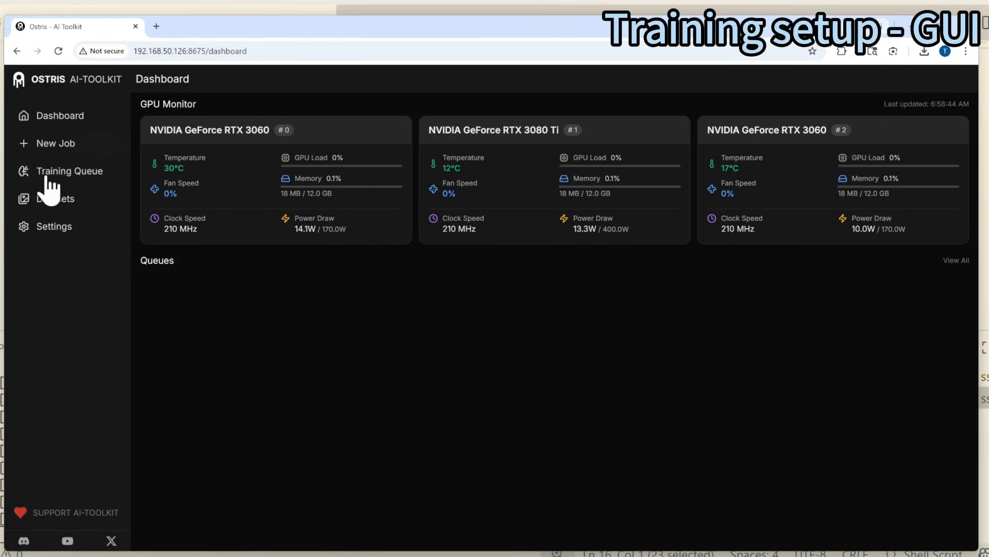
pyautogui.click(59, 207)
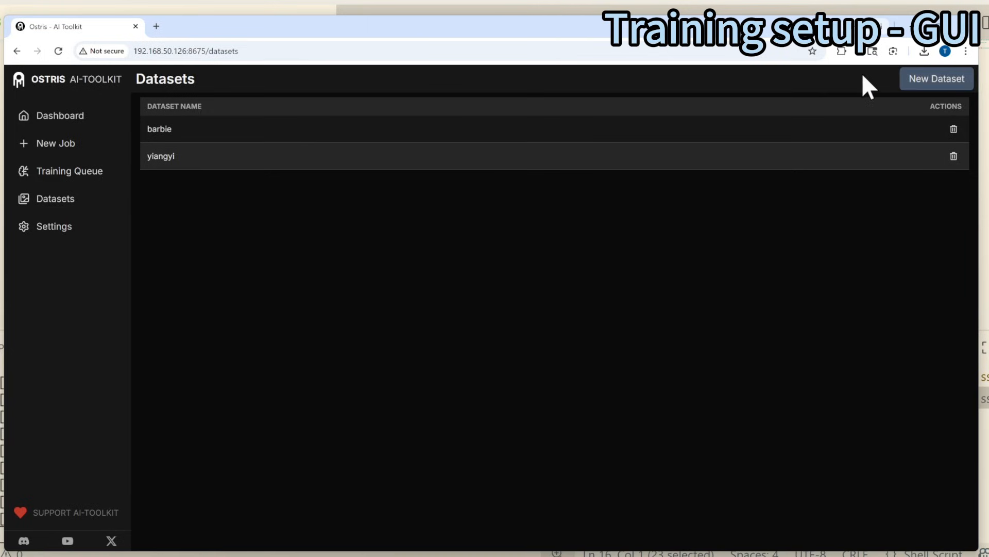
pyautogui.click(943, 88)
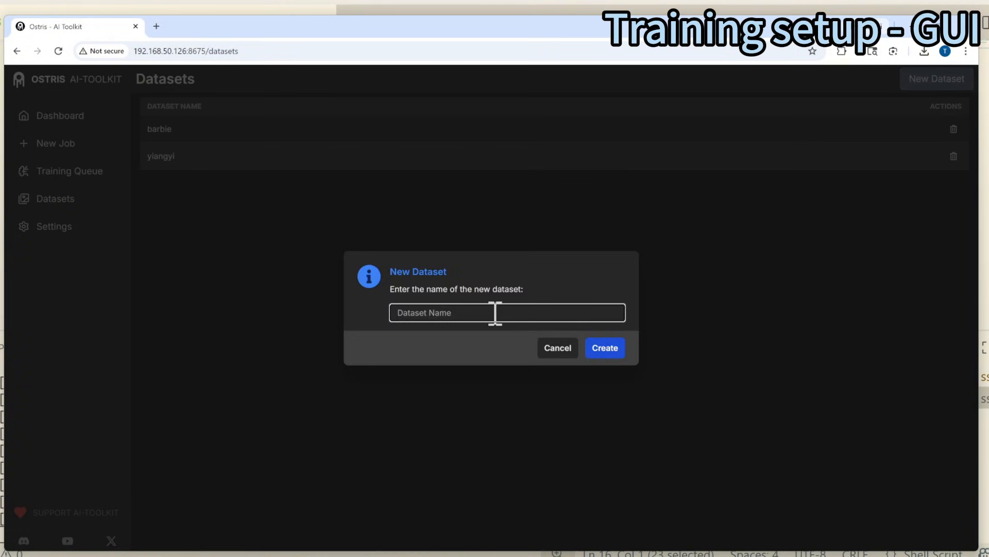
pyautogui.write('smurf')
pyautogui.click(605, 348)
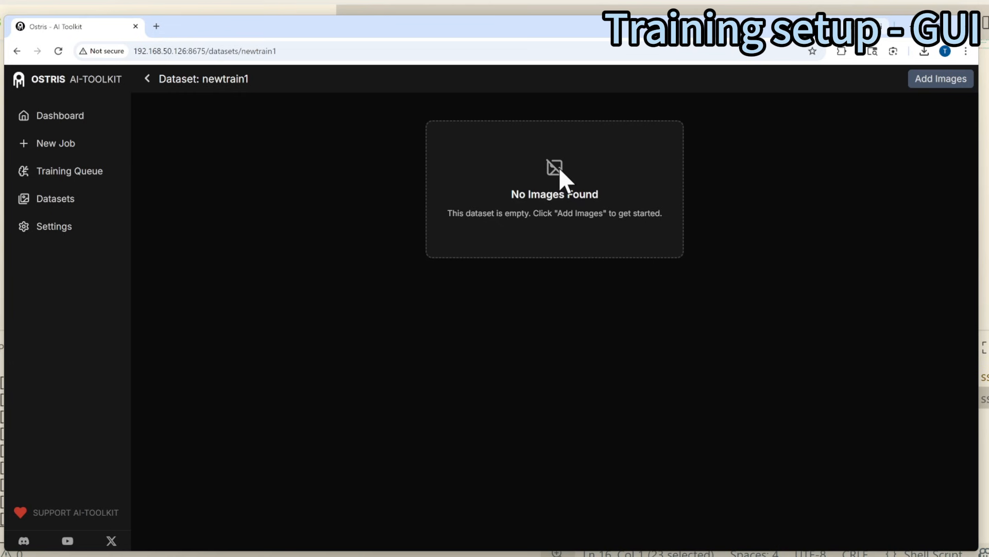
# Switch to File Explorer and add the six images GnHMtbdbMAABvf7 through GnXaz70asAARyxI from Ghibli_styles to the newtrain1 dataset.
pyautogui.hotkey('alt', 'Tab')
pyautogui.moveTo(658, 126); pyautogui.dragTo(742, 131)
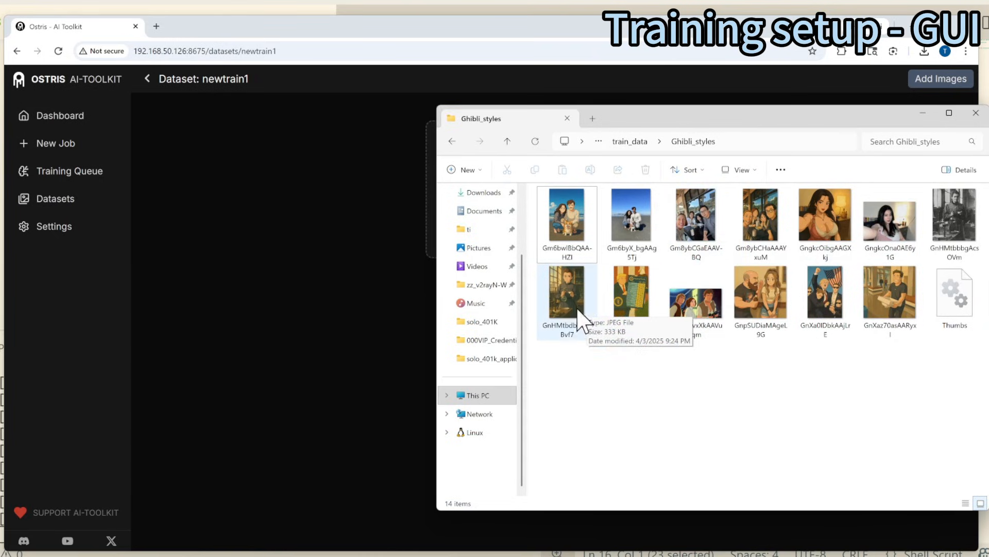
pyautogui.click(588, 321)
pyautogui.keyDown('shift'); pyautogui.click(762, 293); pyautogui.keyUp('shift')
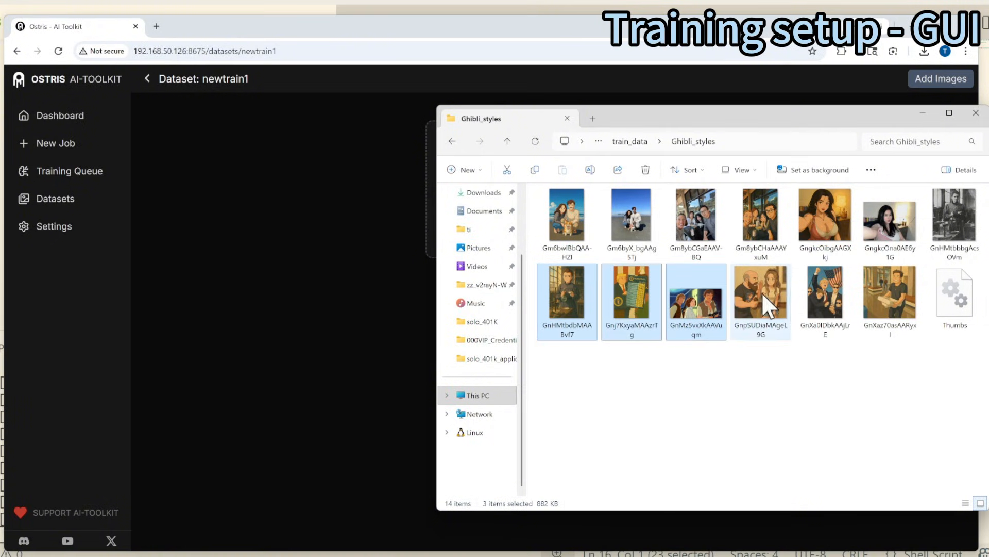
pyautogui.keyDown('shift'); pyautogui.click(821, 293); pyautogui.keyUp('shift')
pyautogui.keyDown('shift'); pyautogui.click(886, 286); pyautogui.keyUp('shift')
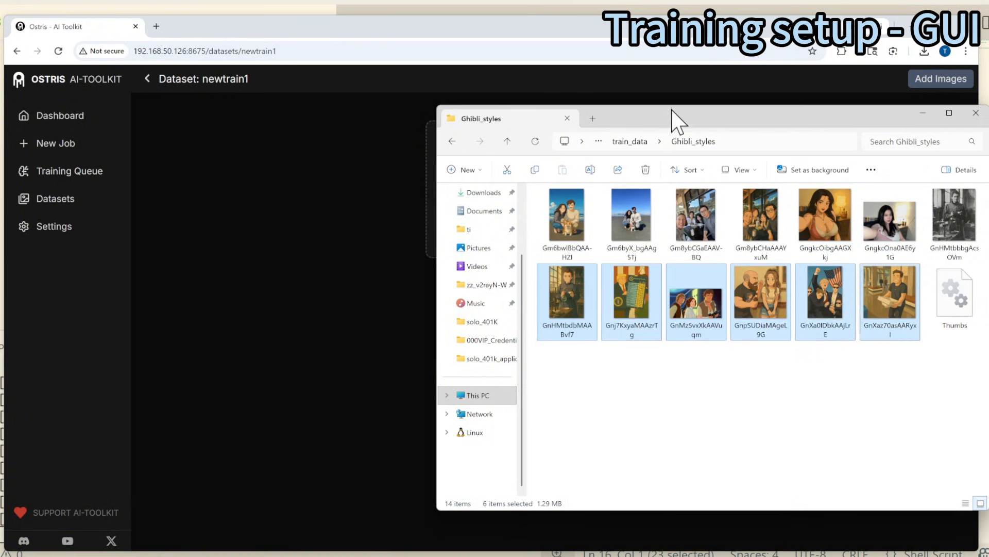
pyautogui.moveTo(644, 120); pyautogui.dragTo(909, 121)
pyautogui.moveTo(895, 279); pyautogui.dragTo(375, 289)
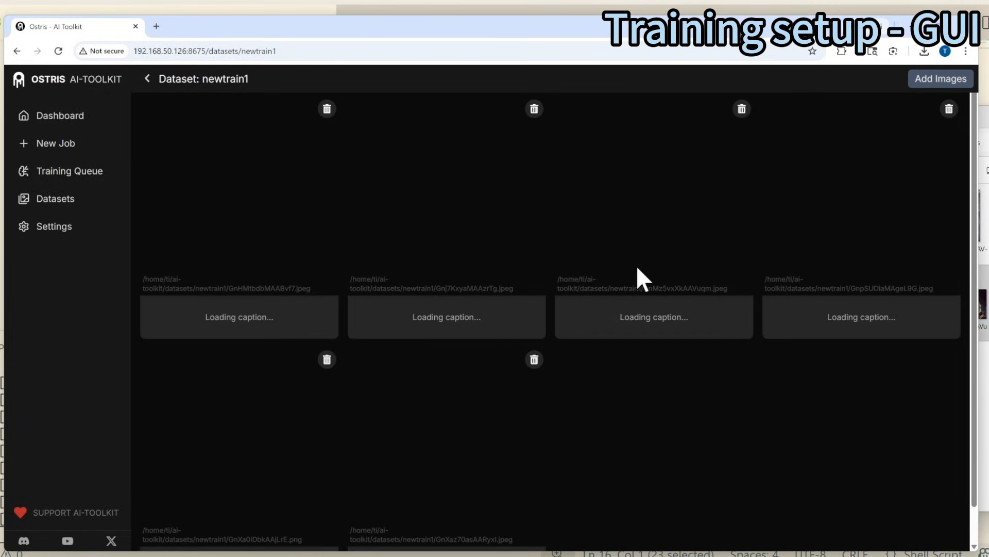
pyautogui.scroll(-1, 582, 321)
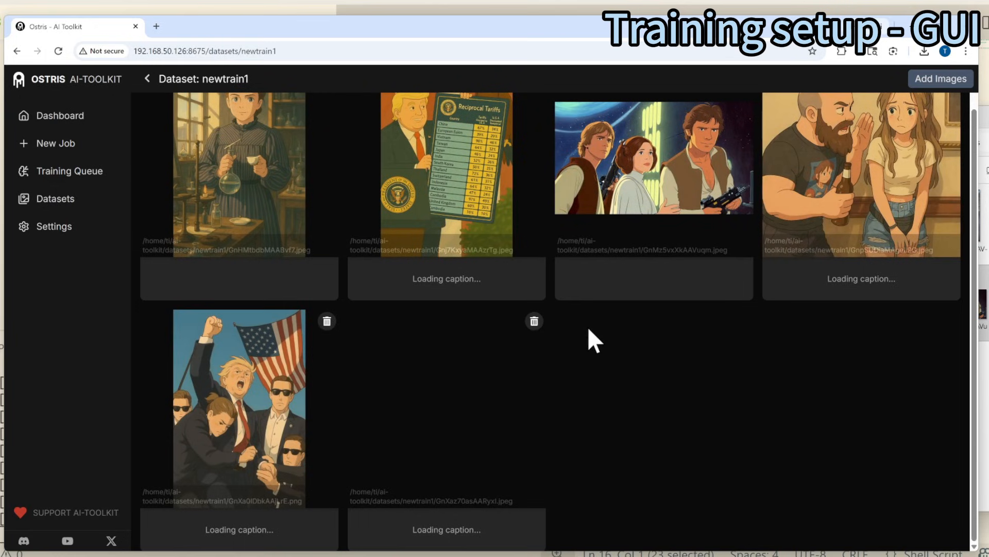
pyautogui.scroll(1, 588, 329)
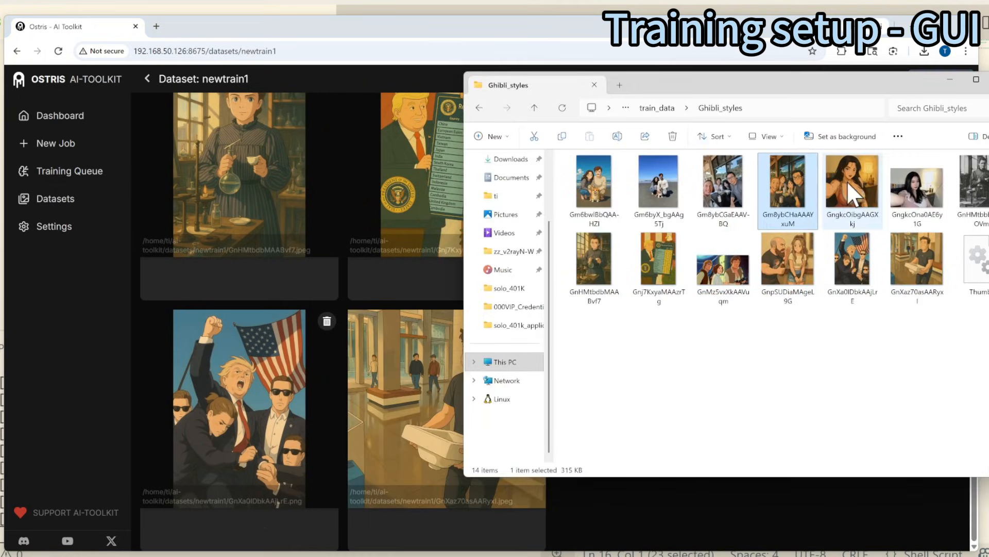
# Add the images Gm8ybCHaAAAYxuM and GngkcOibgAAGXkj from Ghibli_styles to the dataset and minimize the File Explorer window.
pyautogui.keyDown('ctrl'); pyautogui.click(856, 182); pyautogui.keyUp('ctrl')
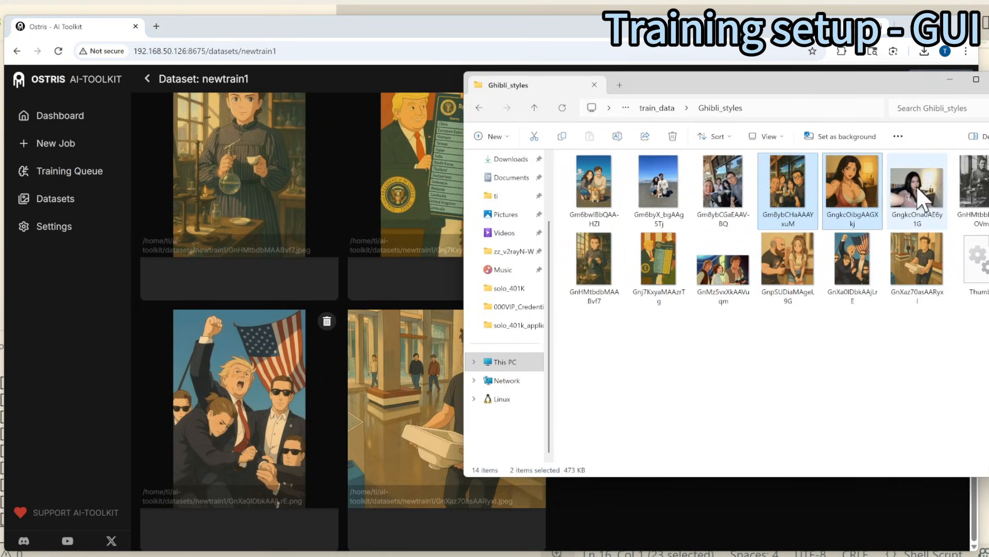
pyautogui.moveTo(824, 180); pyautogui.dragTo(358, 368)
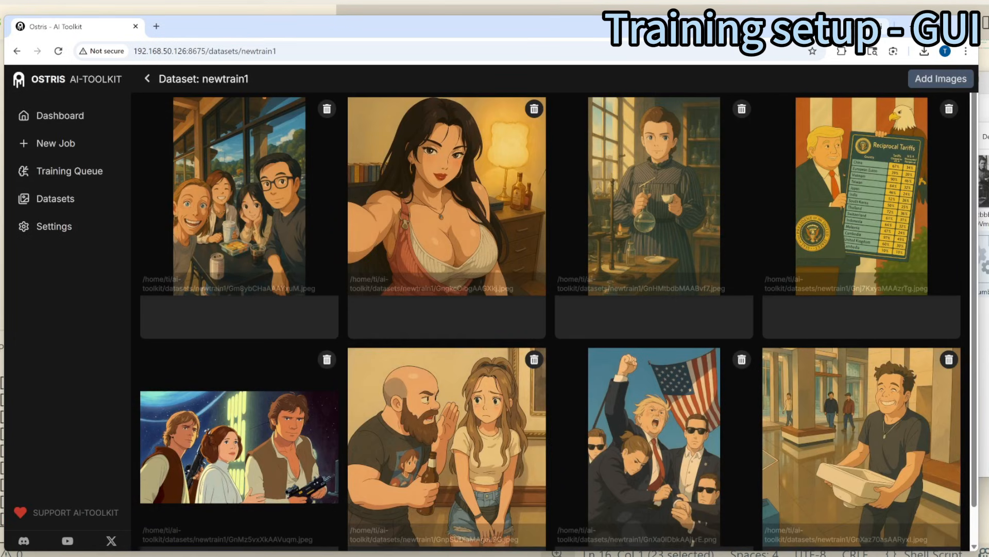
pyautogui.click(986, 138)
pyautogui.moveTo(867, 85); pyautogui.dragTo(882, 89)
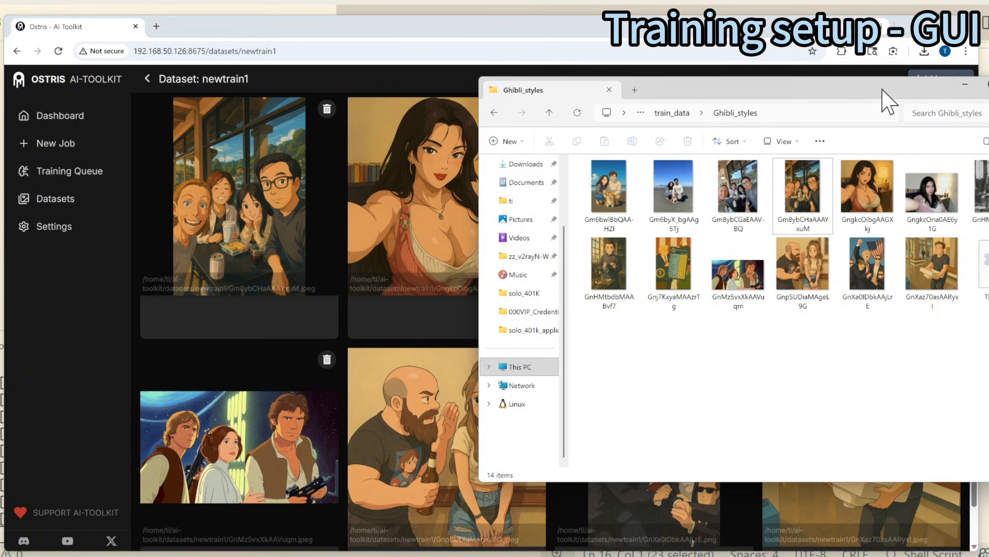
pyautogui.click(966, 87)
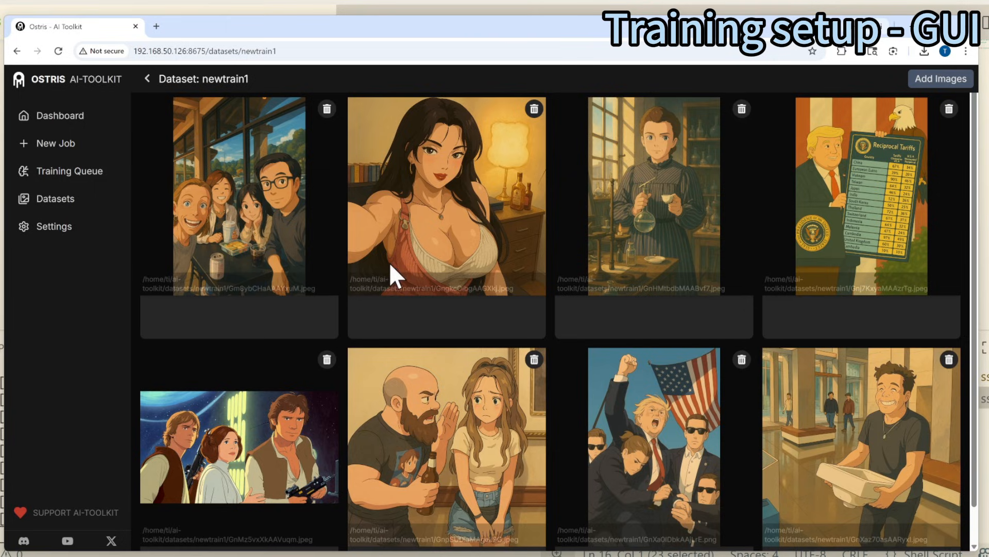
# Review the images and caption fields in the newtrain1 dataset and return to the dataset list.
pyautogui.scroll(-1, 710, 379)
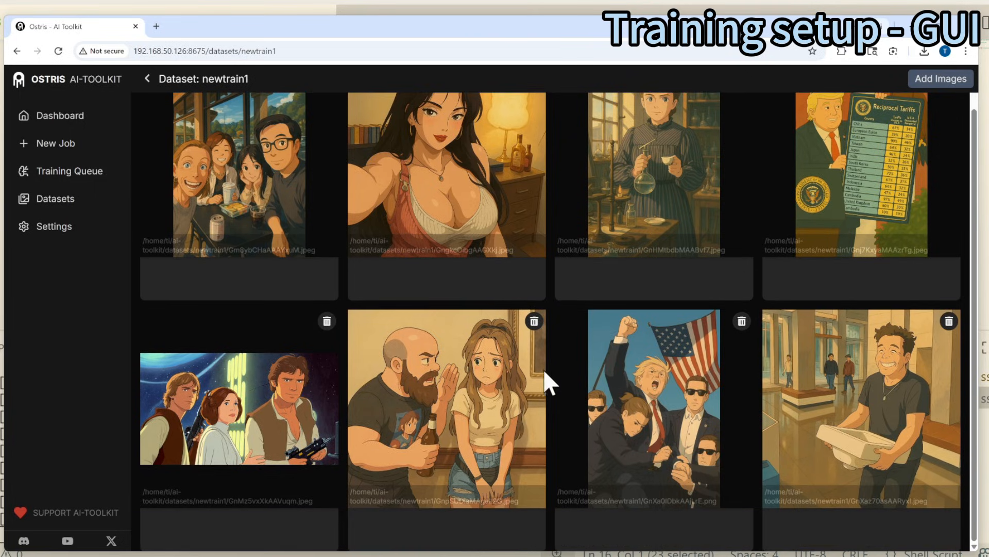
pyautogui.scroll(1, 242, 304)
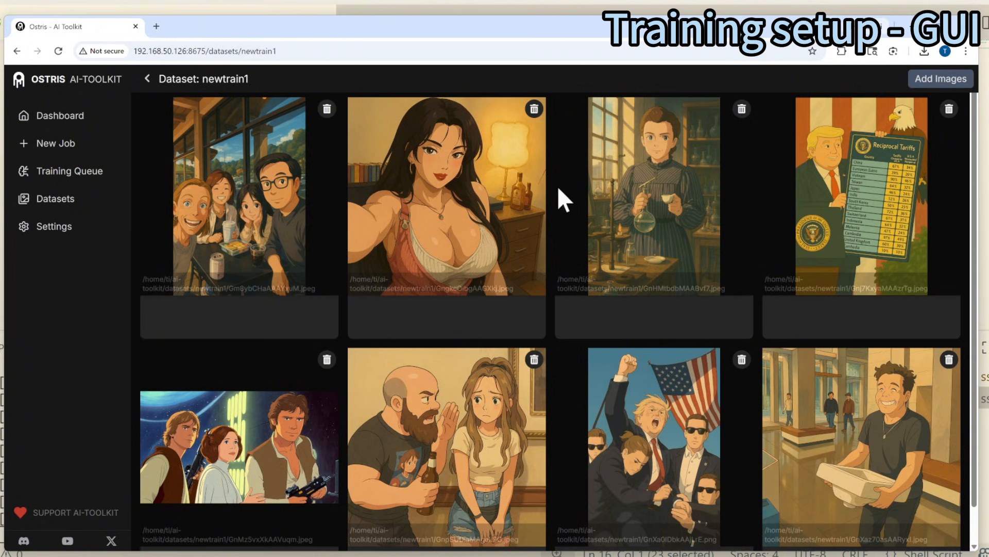
pyautogui.click(148, 78)
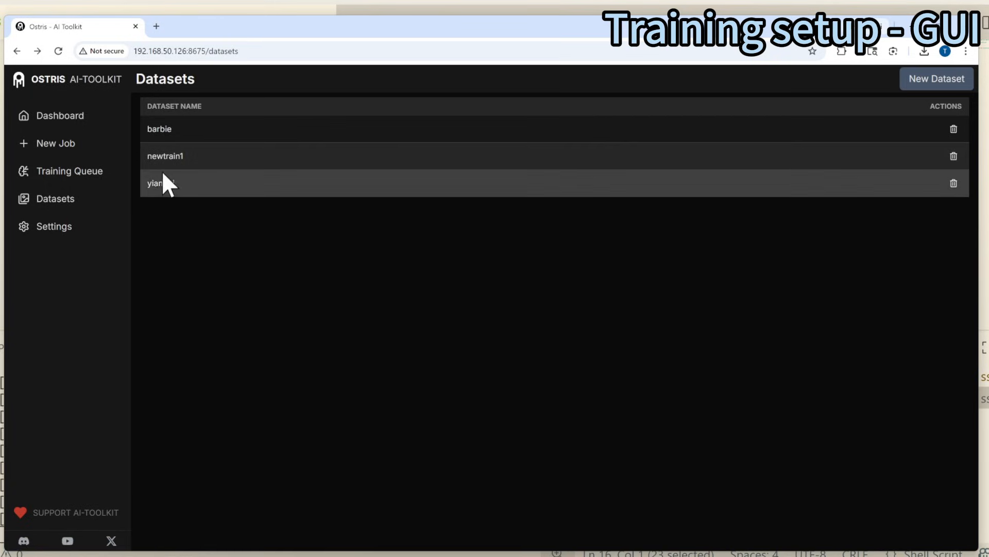
# Start a new training job and name it my_first_zimage_finetune.
pyautogui.click(66, 149)
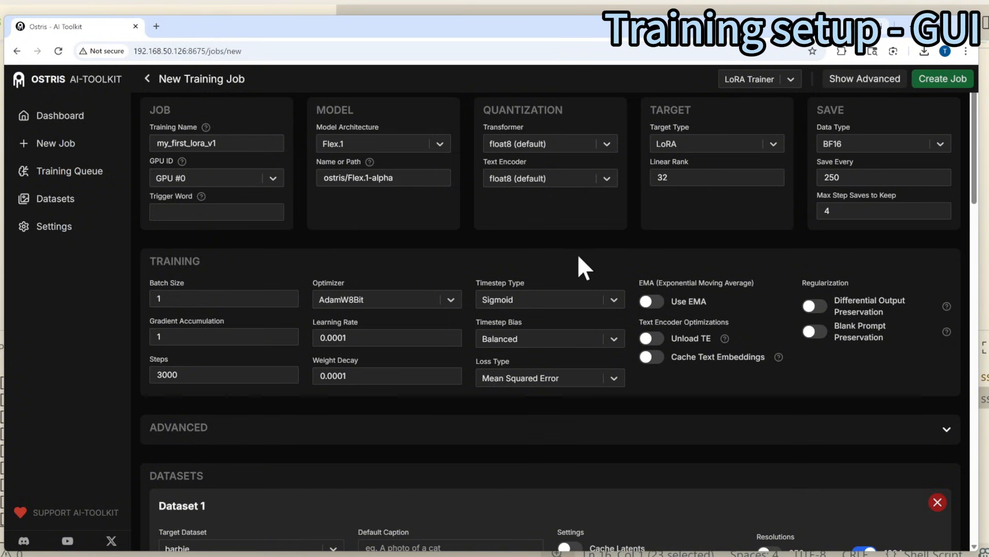
pyautogui.scroll(-10, 667, 380)
pyautogui.scroll(10, 667, 379)
pyautogui.doubleClick(198, 144)
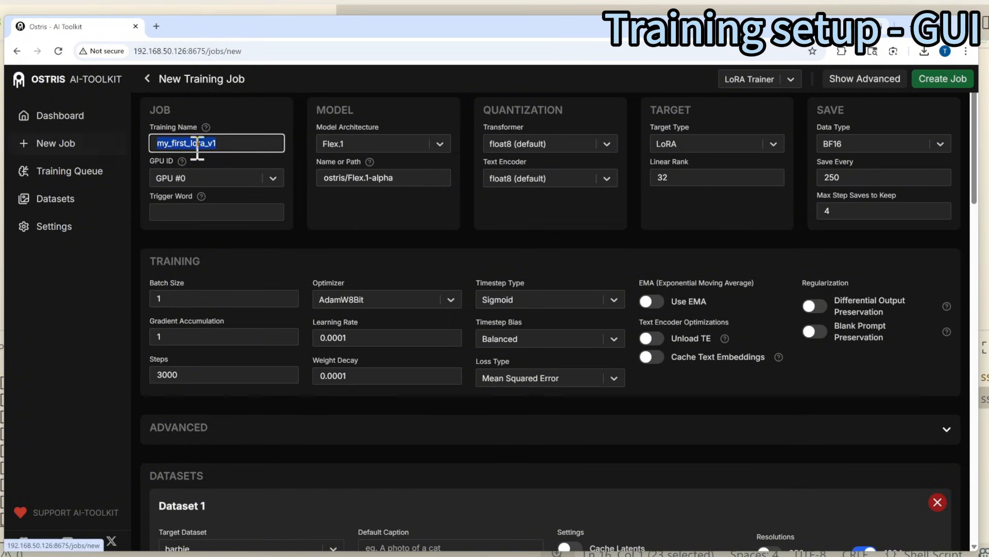
pyautogui.write('m')
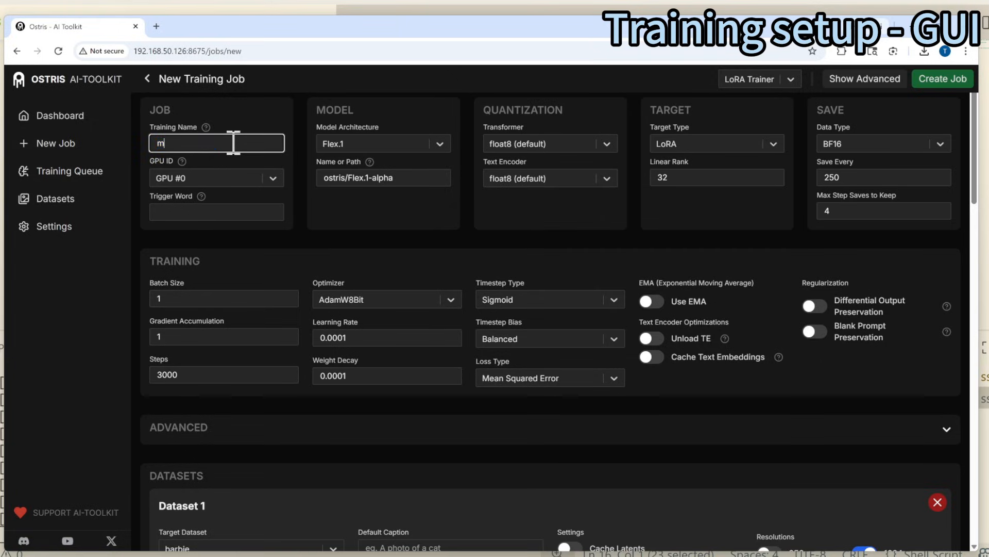
pyautogui.write('y_first_zimage_finetune')
# Select GPU #0 for the job and set the trigger word to 4ty789.
pyautogui.click(271, 178)
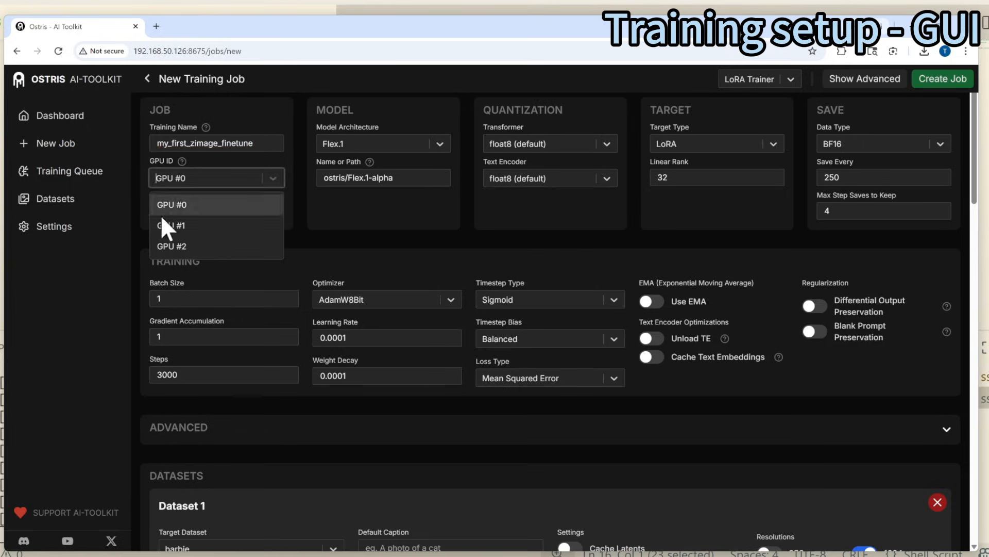
pyautogui.click(232, 204)
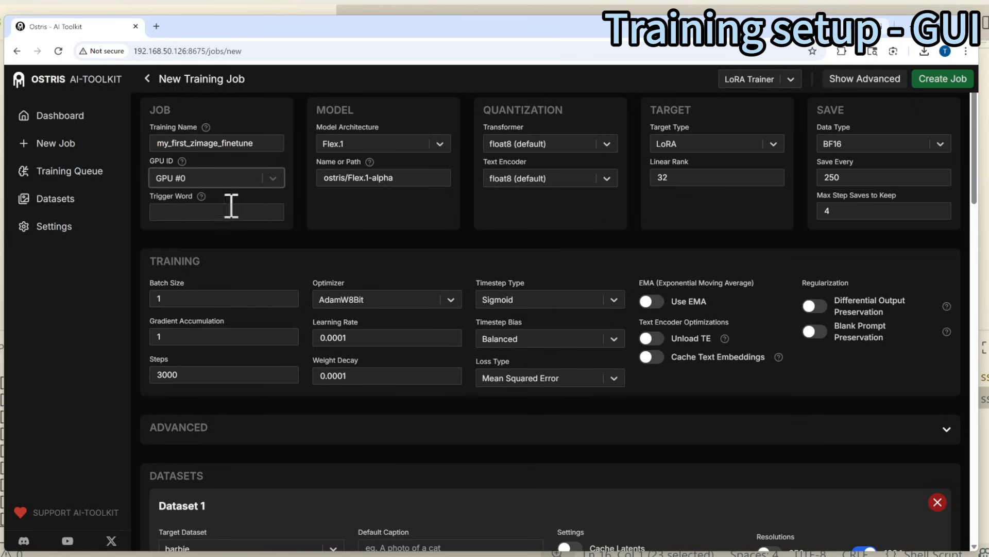
pyautogui.click(212, 212)
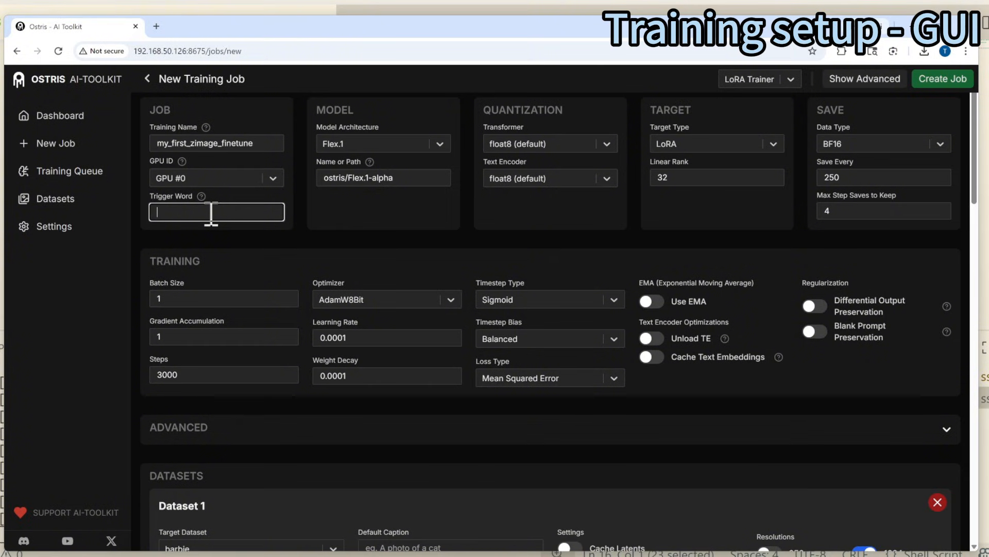
pyautogui.write('4ty789')
# Set the model architecture to Z-Image Turbo (w/ Training Adapter).
pyautogui.click(440, 143)
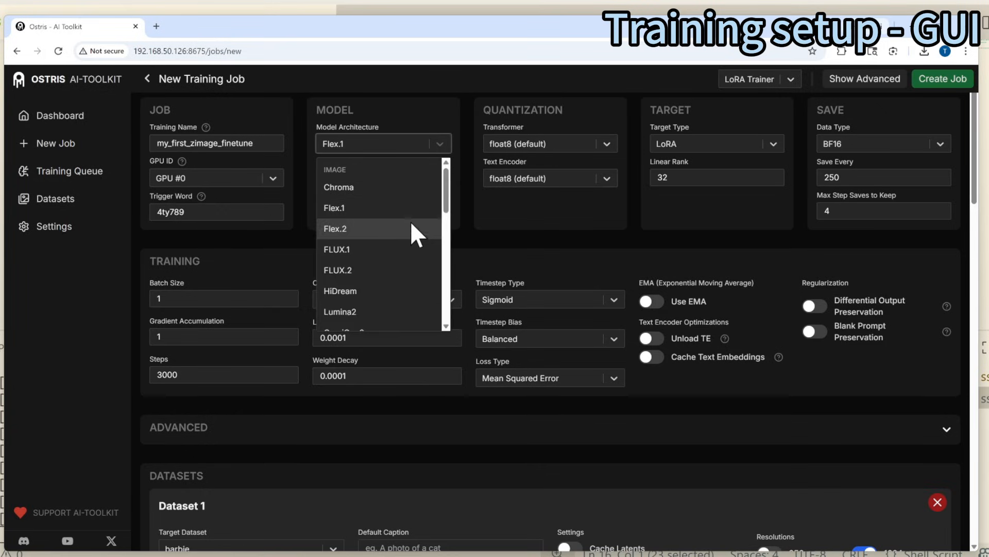
pyautogui.scroll(-5, 410, 220)
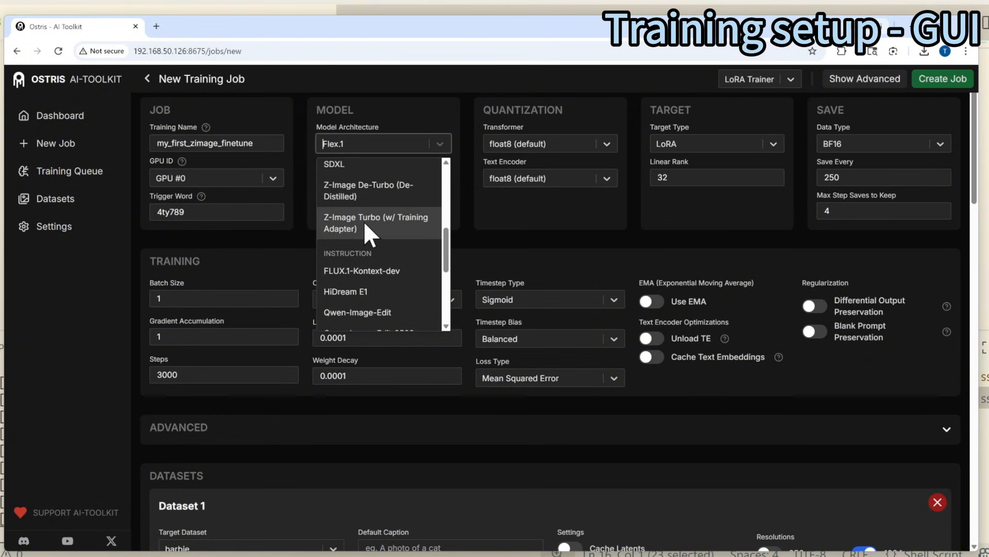
pyautogui.click(365, 222)
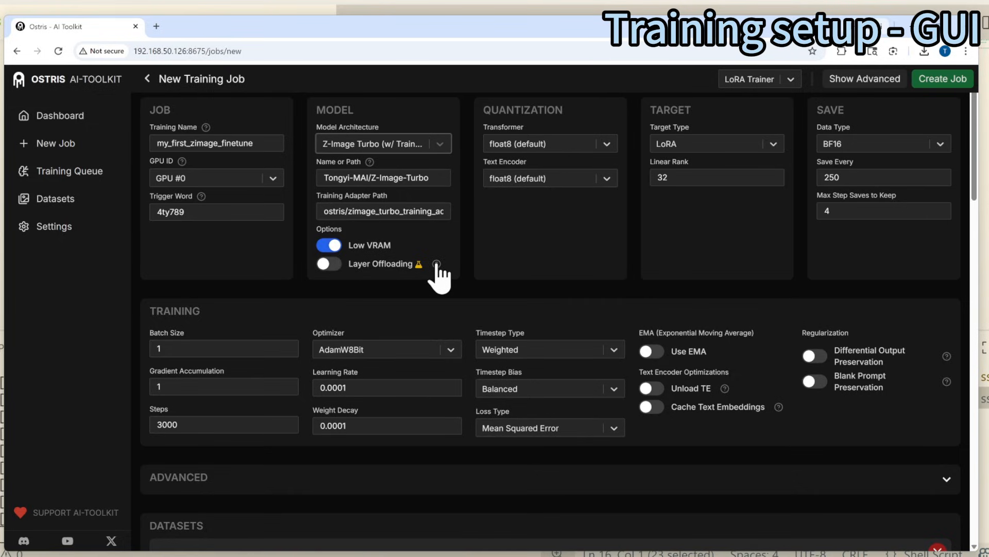
# Enable Layer Offloading for the model with Transformer Offload at 30% and Text Encoder Offload at 80%.
pyautogui.click(338, 264)
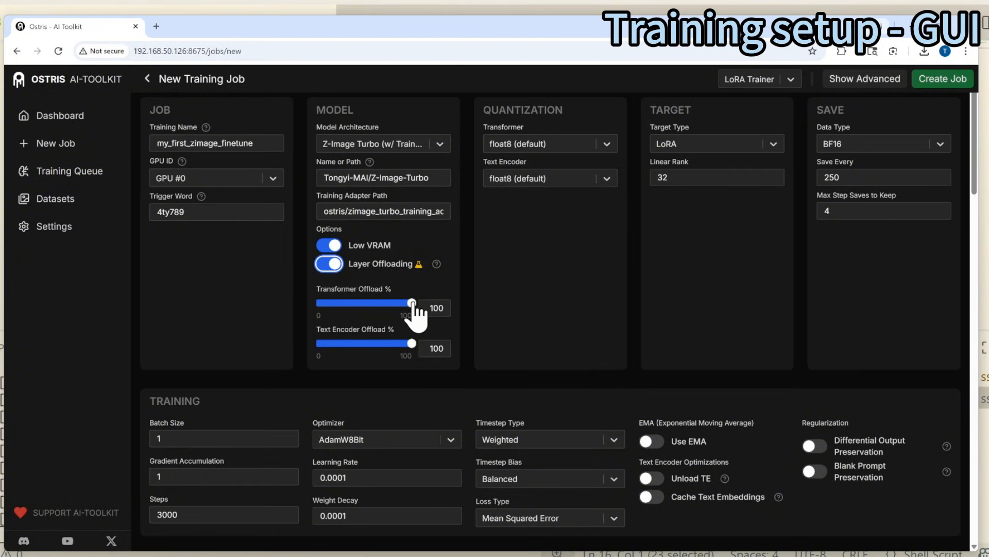
pyautogui.moveTo(413, 305); pyautogui.dragTo(355, 305)
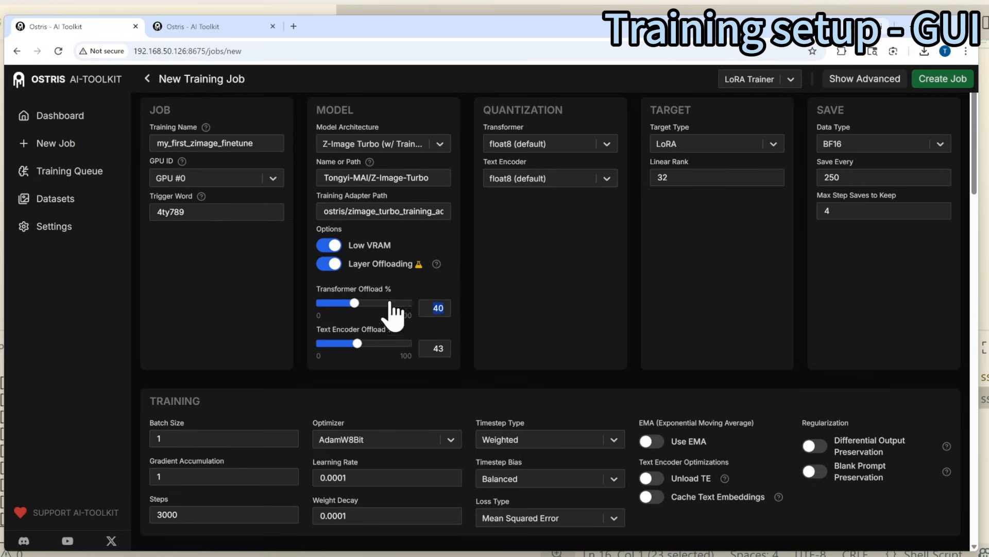
pyautogui.moveTo(354, 303); pyautogui.dragTo(345, 304)
pyautogui.moveTo(358, 343); pyautogui.dragTo(388, 343)
pyautogui.moveTo(390, 345); pyautogui.dragTo(392, 345)
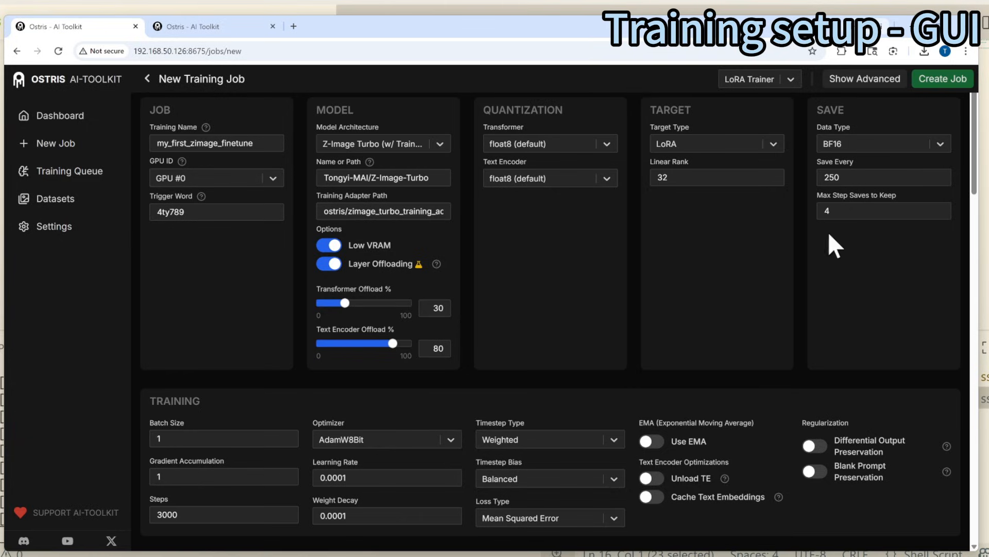
# Set the target dataset of Dataset 1 to newtrain1 and look over its resolutions and the sample settings.
pyautogui.scroll(-4, 800, 285)
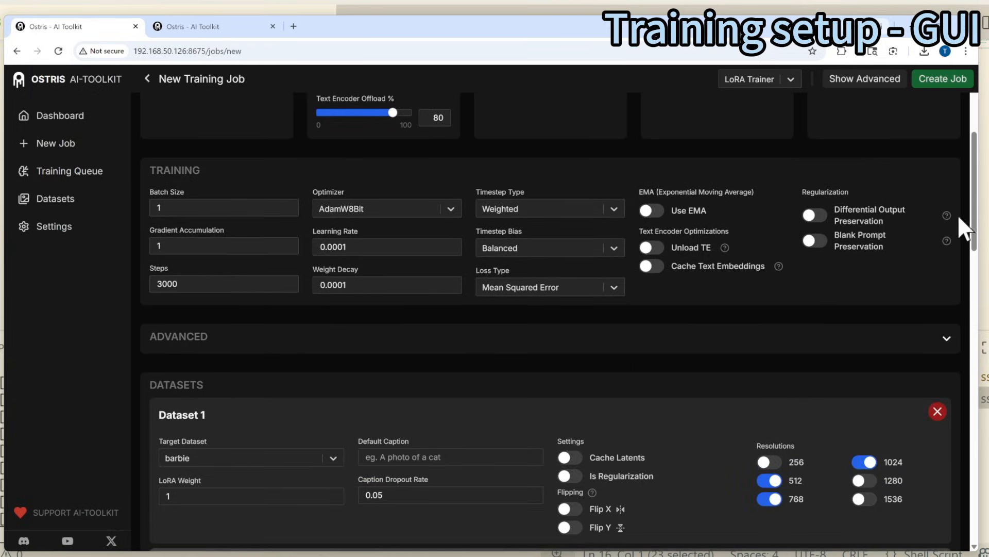
pyautogui.scroll(-4, 315, 297)
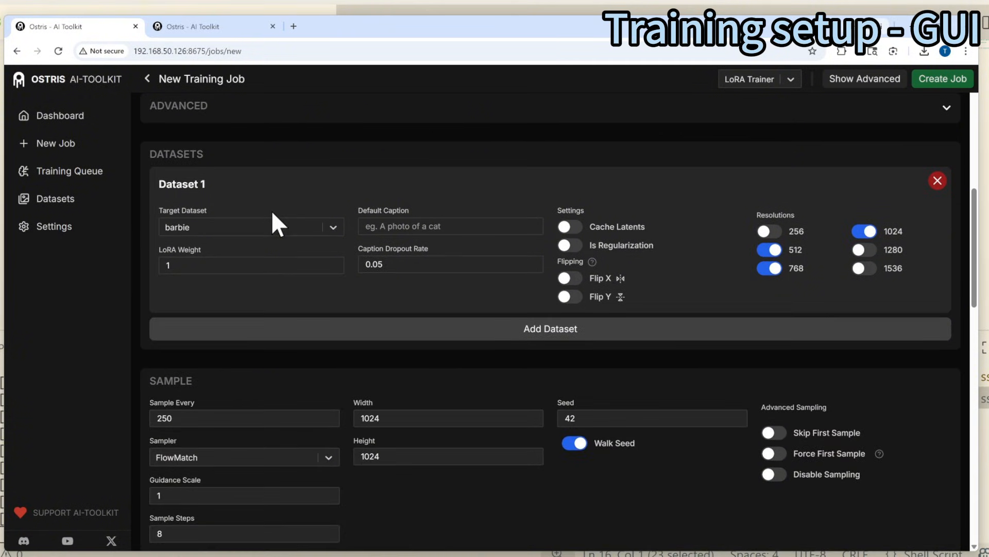
pyautogui.click(332, 227)
pyautogui.click(209, 275)
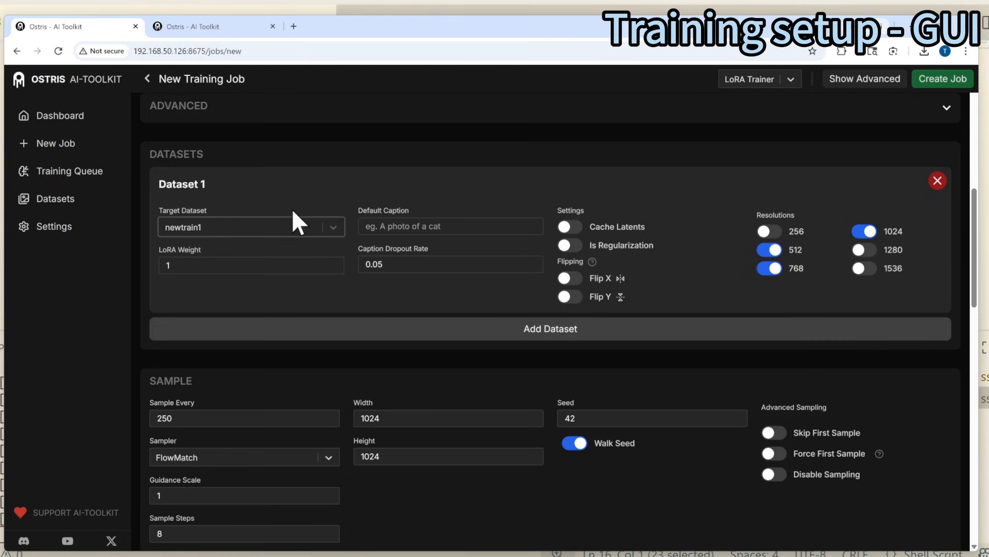
pyautogui.scroll(-2, 787, 181)
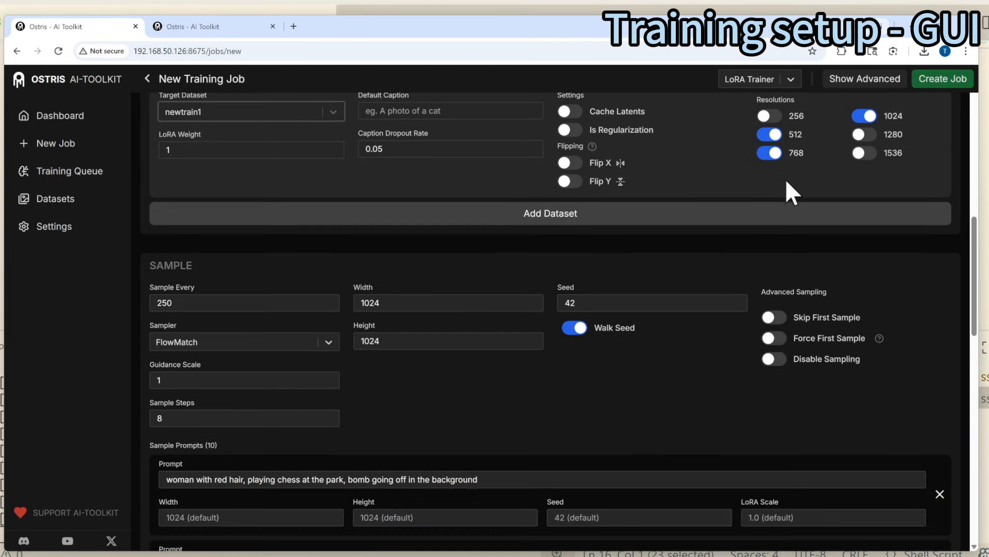
pyautogui.scroll(-2, 787, 181)
pyautogui.scroll(5, 787, 185)
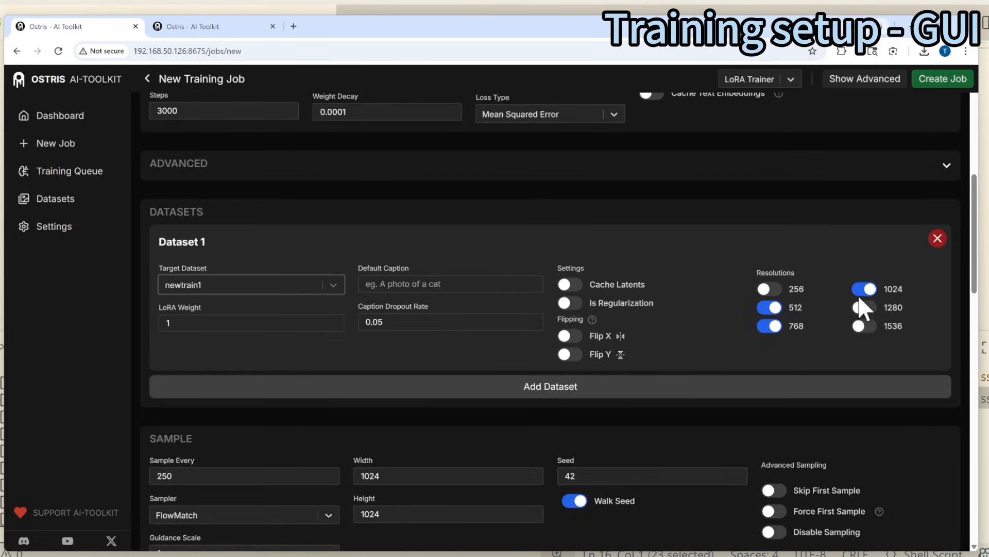
# Look over the sample settings and read through the default sample prompts of the new training job.
pyautogui.scroll(-1, 787, 354)
pyautogui.scroll(-7, 786, 351)
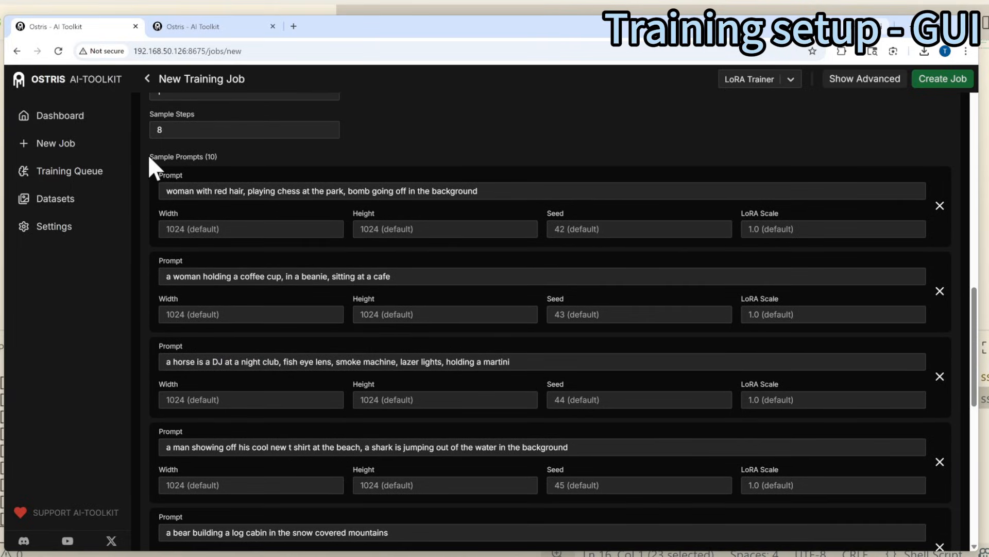
pyautogui.moveTo(149, 157); pyautogui.dragTo(212, 160)
pyautogui.moveTo(204, 156); pyautogui.dragTo(221, 157)
pyautogui.scroll(3, 267, 159)
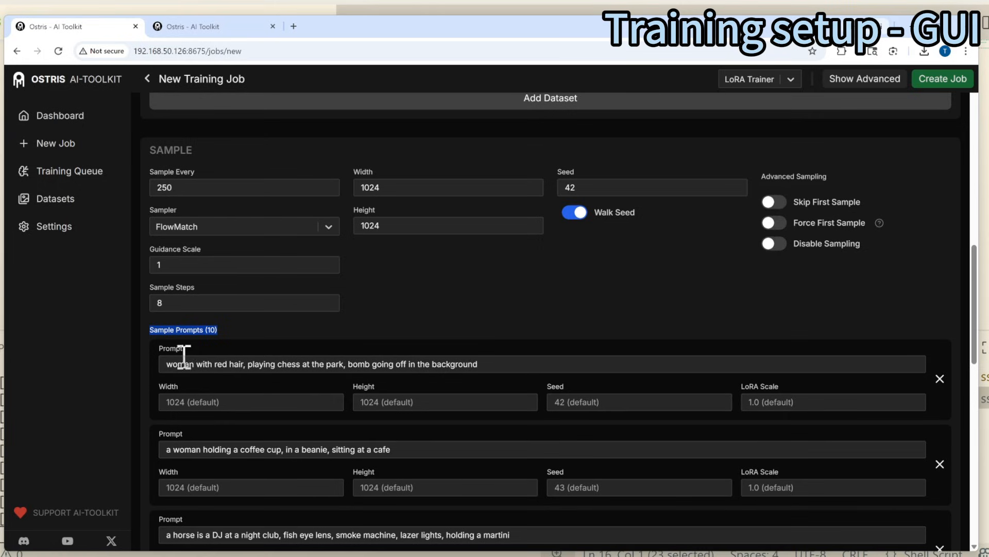
pyautogui.scroll(-3, 187, 353)
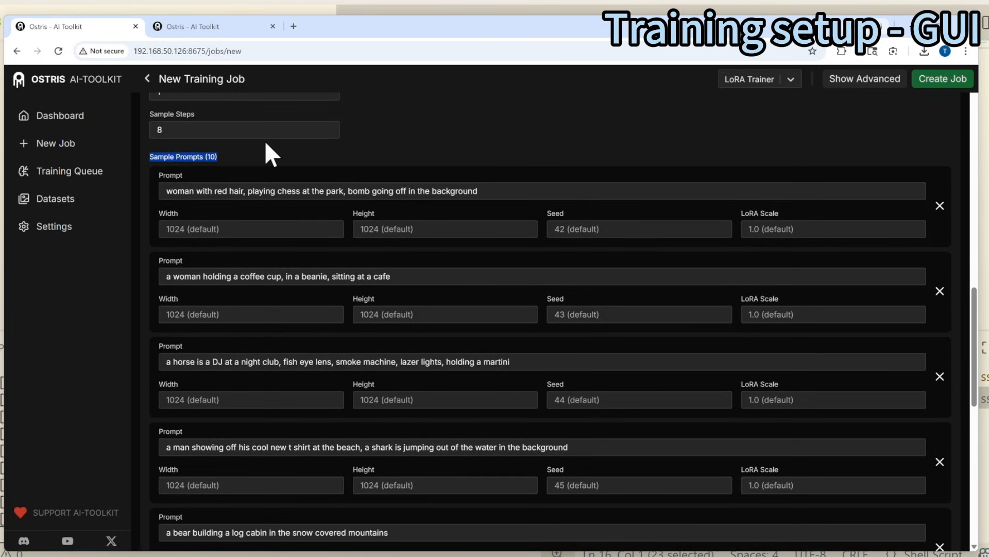
pyautogui.scroll(-10, 278, 301)
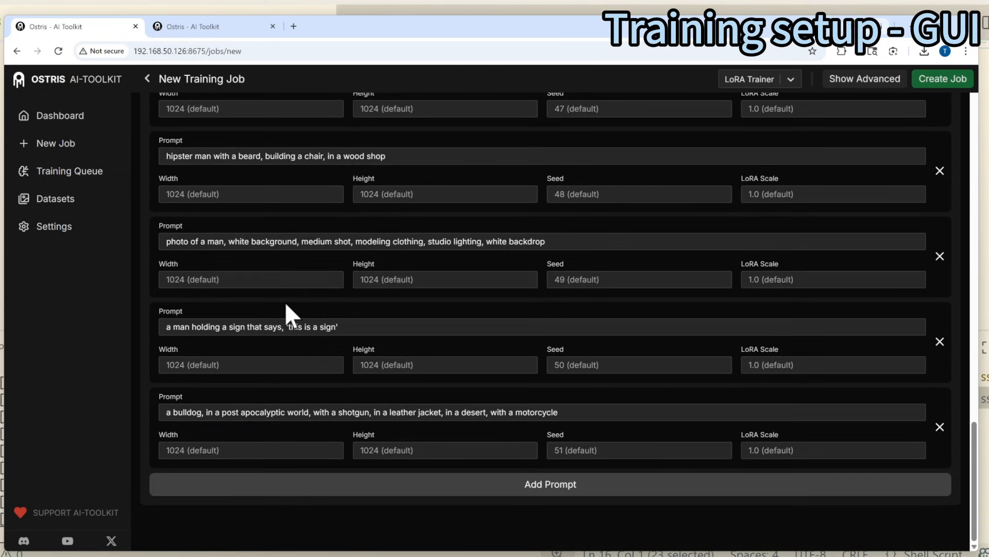
pyautogui.scroll(8, 311, 303)
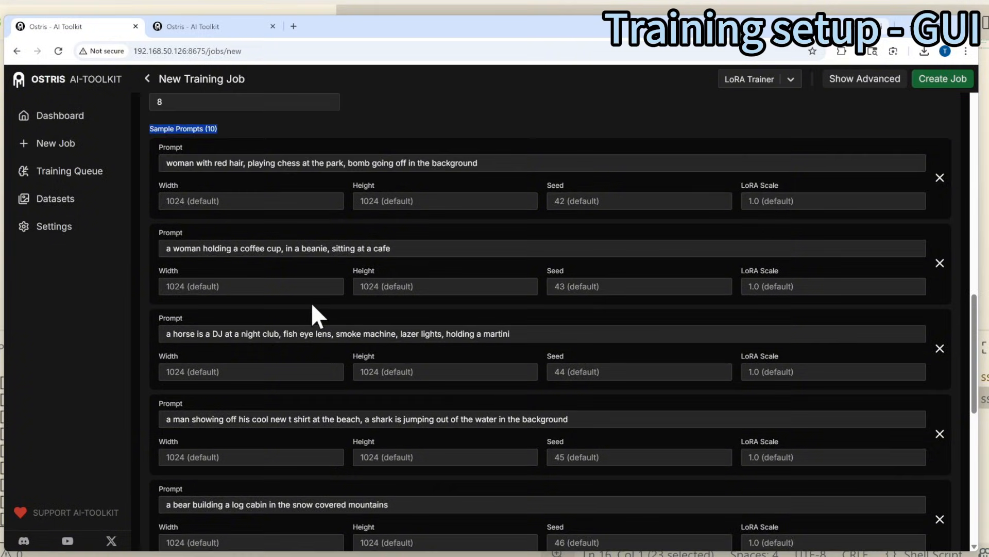
pyautogui.scroll(2, 312, 302)
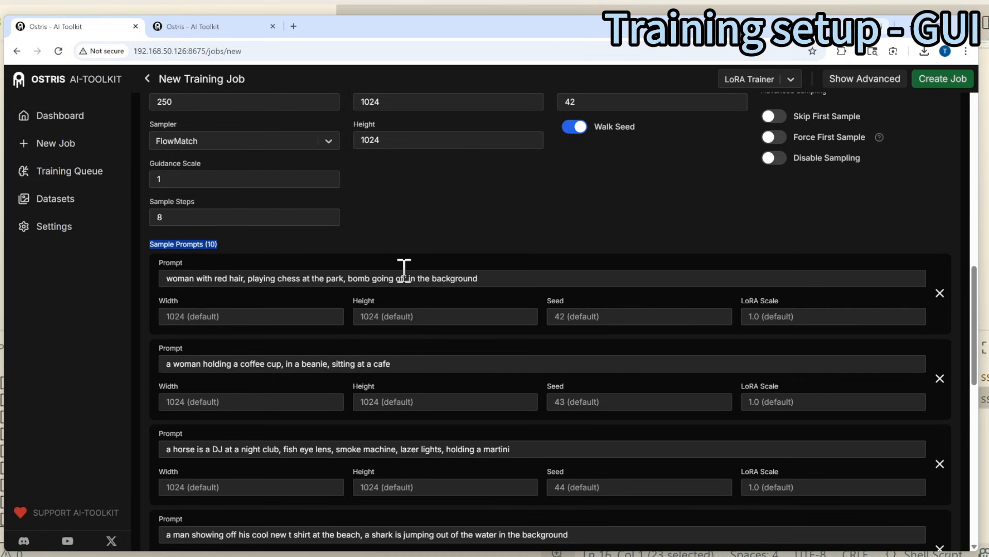
pyautogui.scroll(-10, 399, 289)
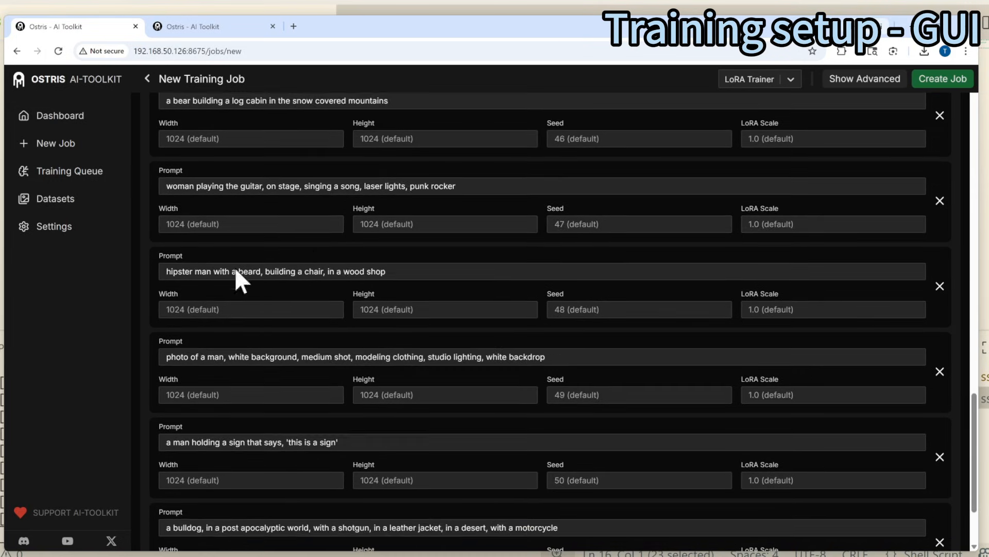
# Delete the bulldog, white-background man, sign and guitar-playing woman sample prompts; add a blank prompt and remove it again.
pyautogui.scroll(-3, 235, 272)
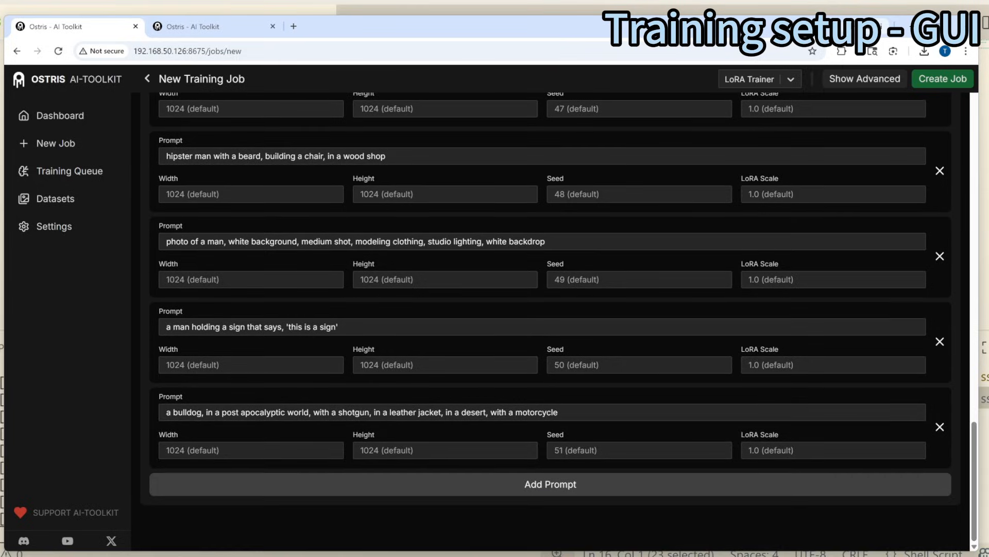
pyautogui.click(940, 426)
pyautogui.click(940, 341)
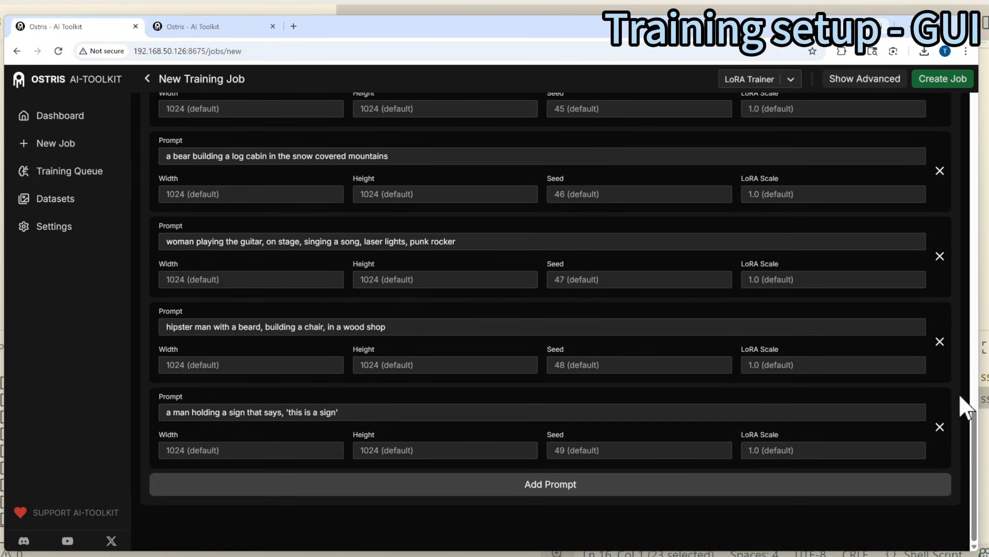
pyautogui.click(940, 428)
pyautogui.click(940, 342)
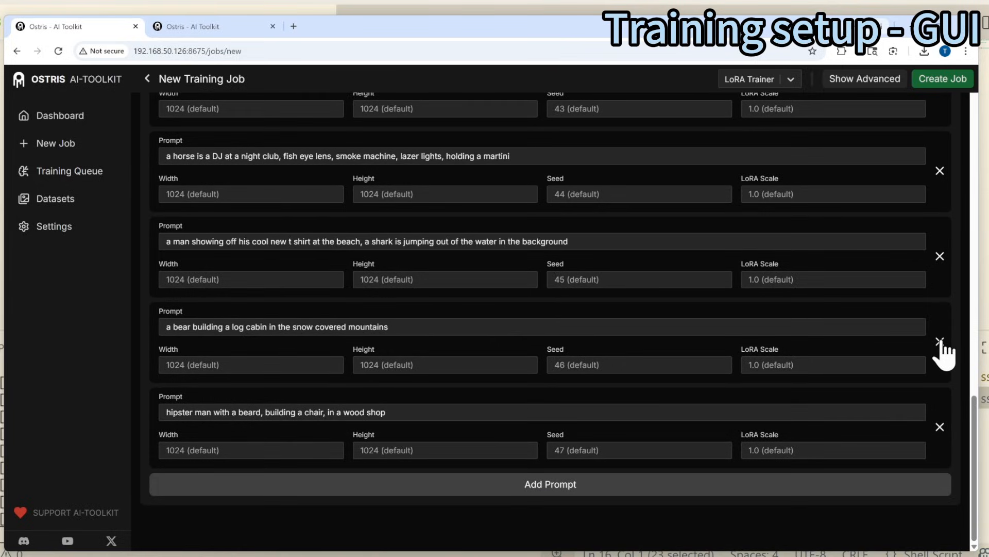
pyautogui.click(569, 489)
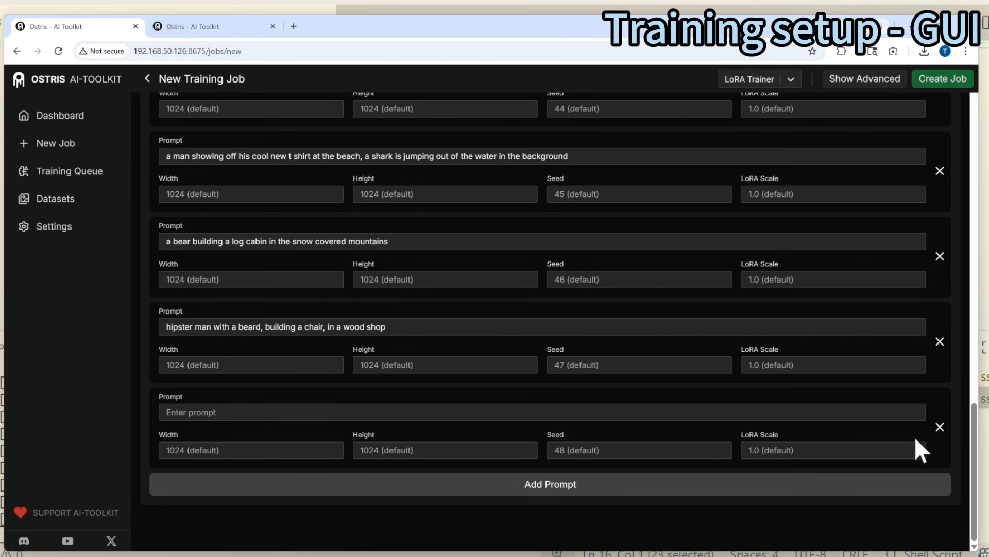
pyautogui.click(940, 427)
# Change the training name to ghibli_zimage_finetune and create the job.
pyautogui.scroll(15, 707, 393)
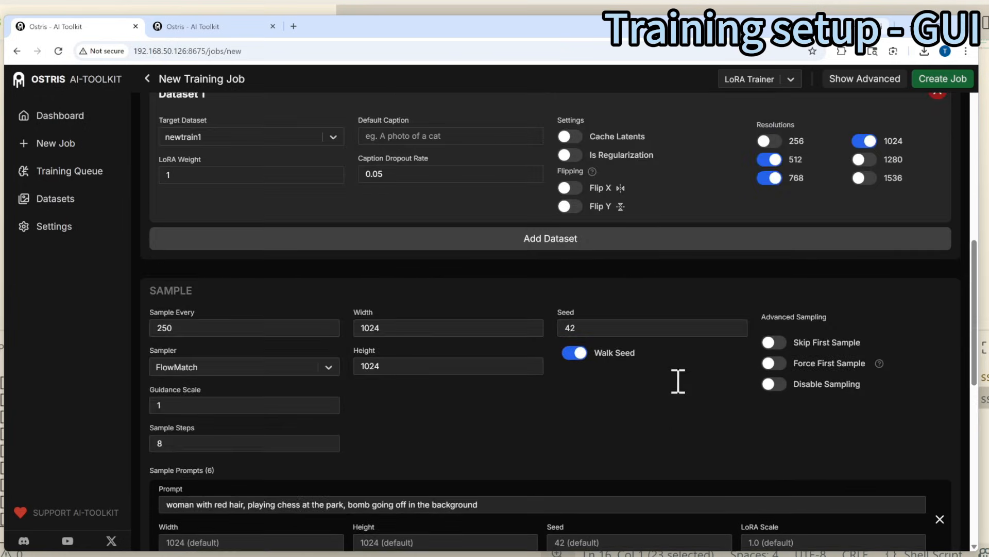
pyautogui.scroll(7, 677, 382)
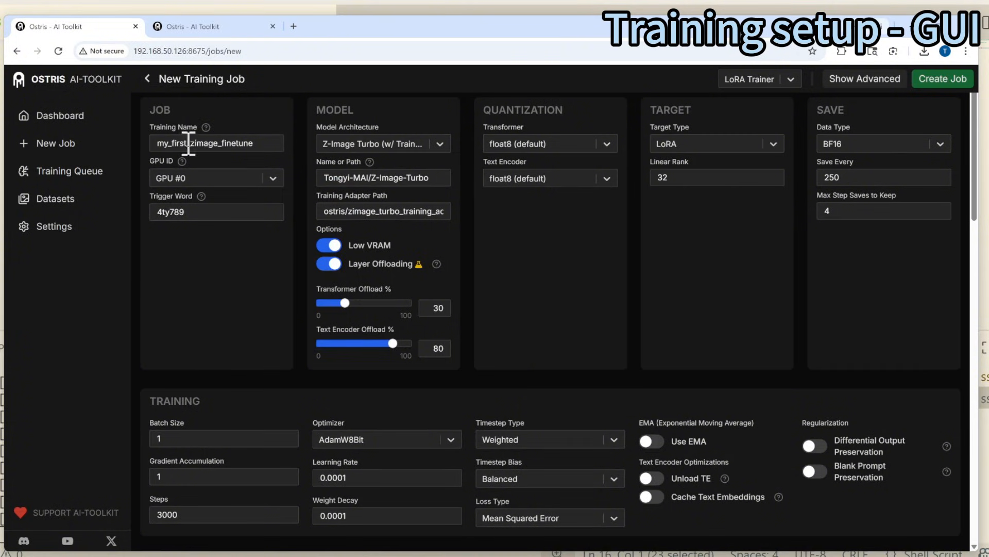
pyautogui.moveTo(188, 143); pyautogui.dragTo(141, 145)
pyautogui.write('ghibli')
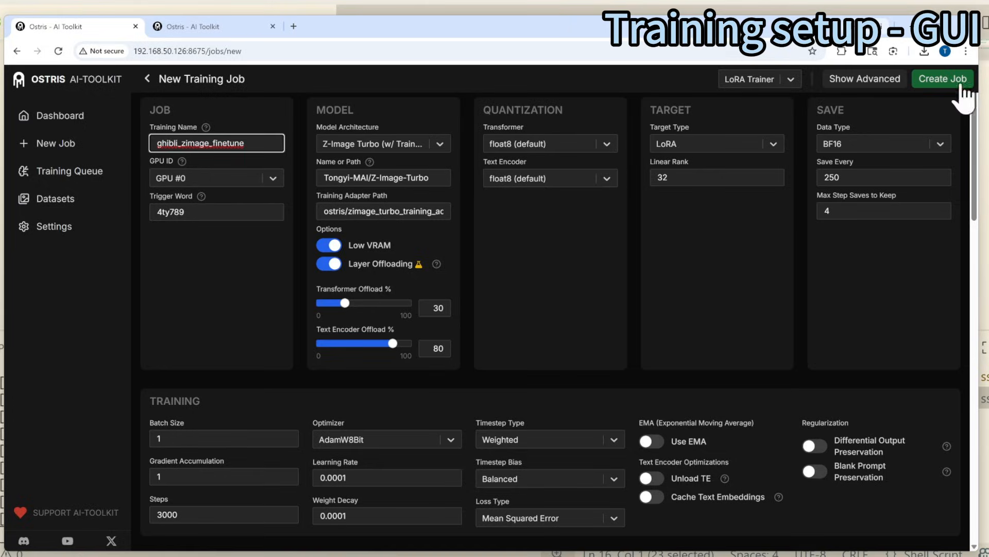
pyautogui.click(943, 79)
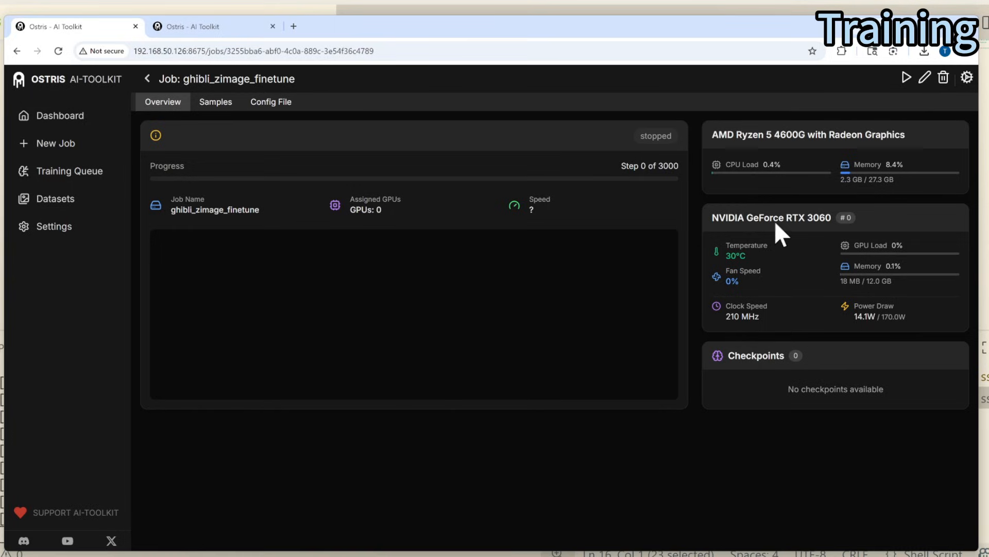
# Look over the new job's samples and config file and return to its overview.
pyautogui.click(217, 103)
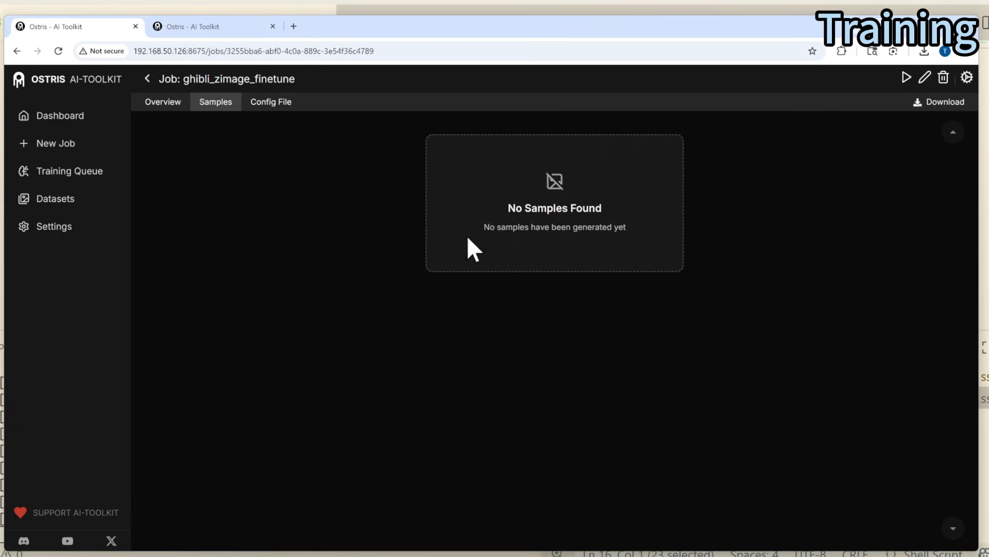
pyautogui.click(158, 105)
pyautogui.click(280, 106)
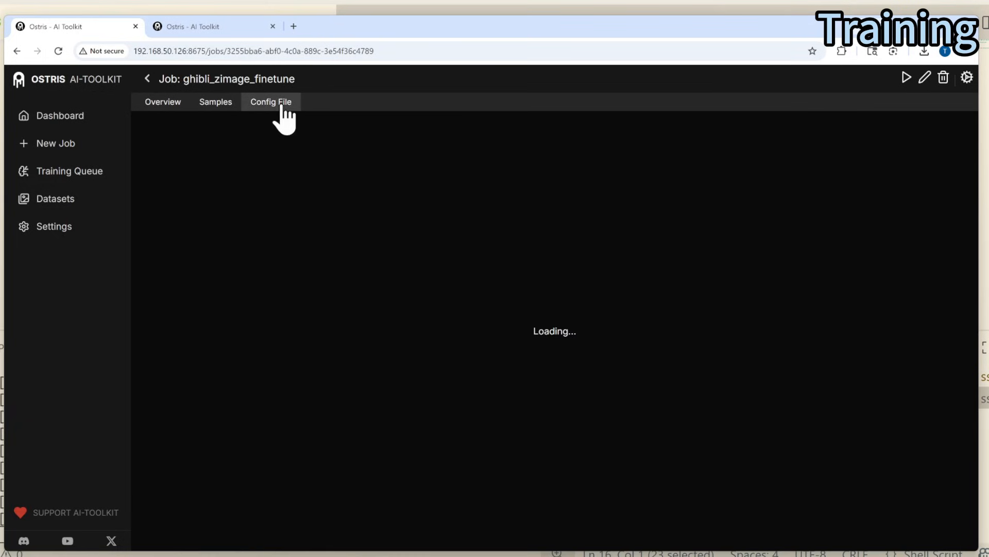
pyautogui.click(221, 103)
pyautogui.click(266, 103)
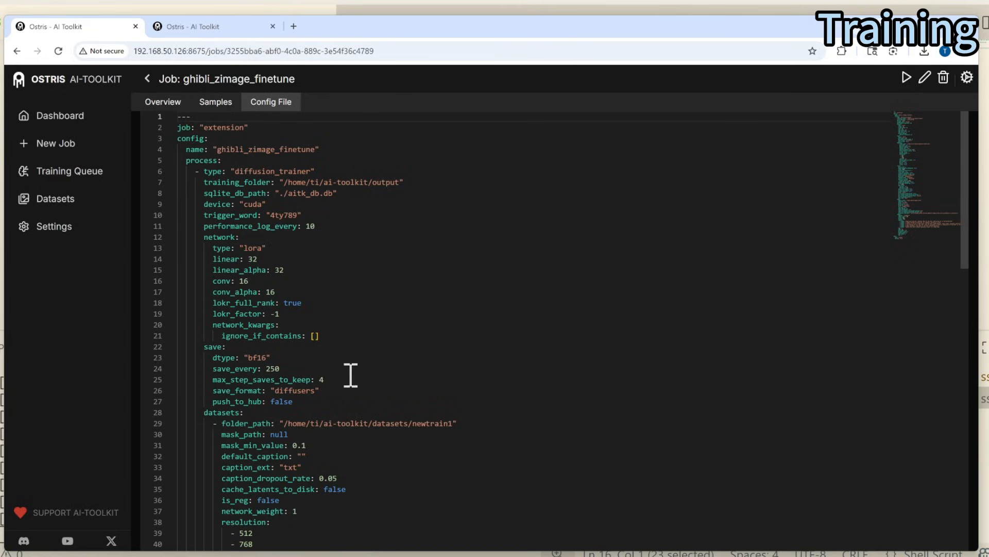
pyautogui.click(160, 103)
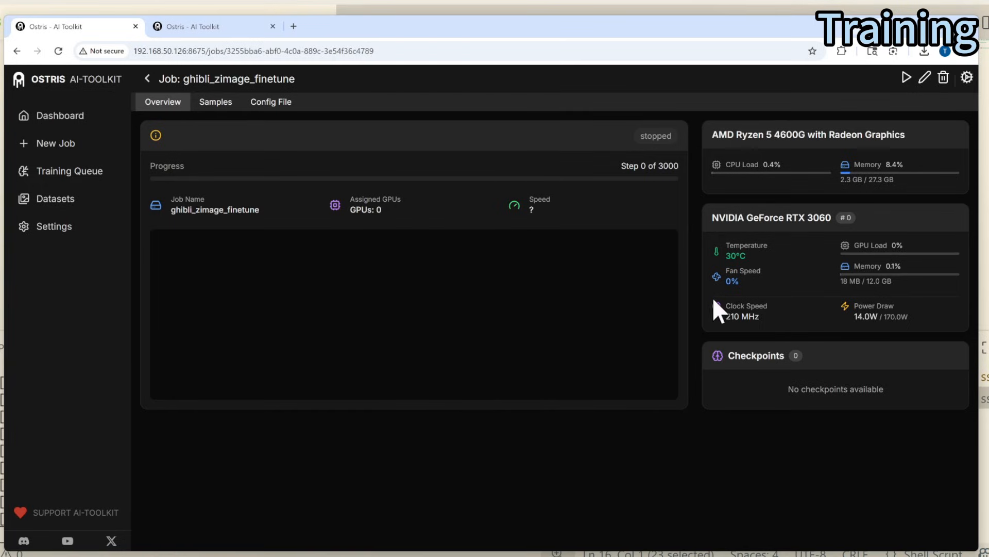
# Start the ghibli_zimage_finetune training job and check the GPU load, GPU memory and system memory usage.
pyautogui.click(906, 78)
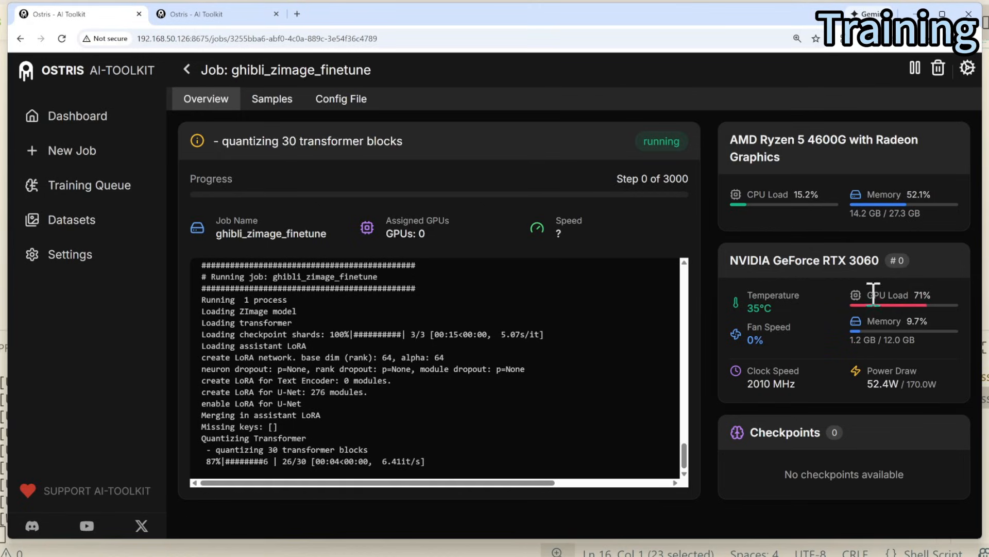
pyautogui.moveTo(867, 293); pyautogui.dragTo(938, 301)
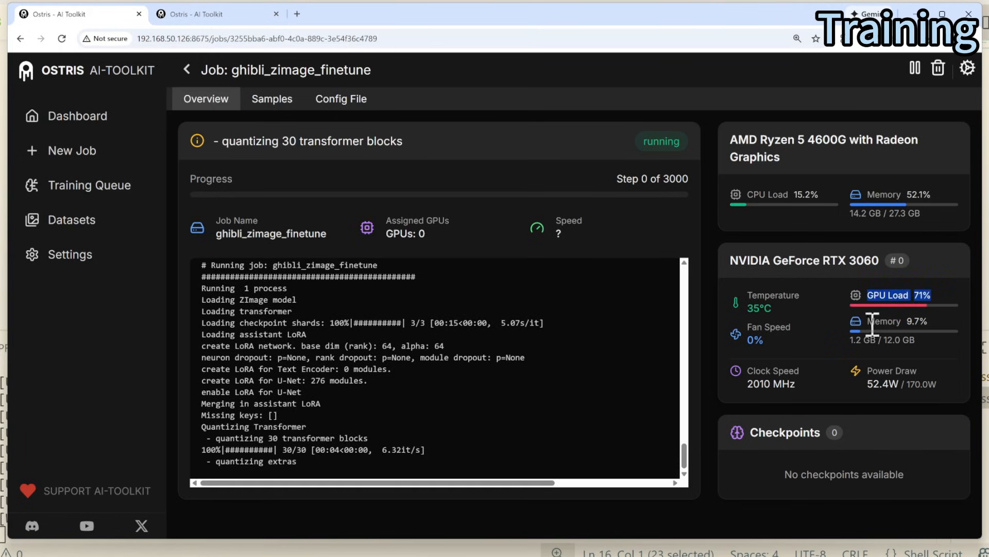
pyautogui.moveTo(869, 323); pyautogui.dragTo(934, 321)
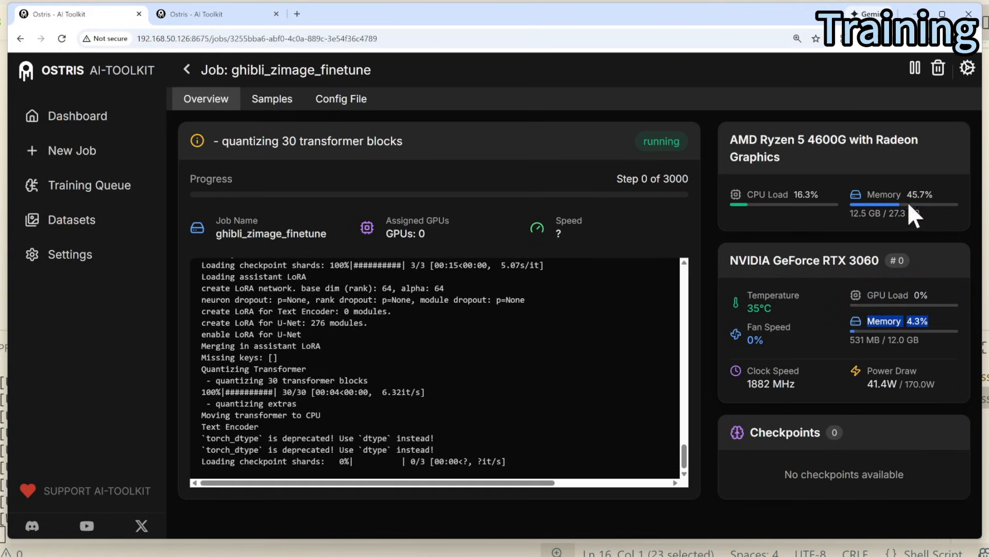
pyautogui.moveTo(905, 191); pyautogui.dragTo(933, 192)
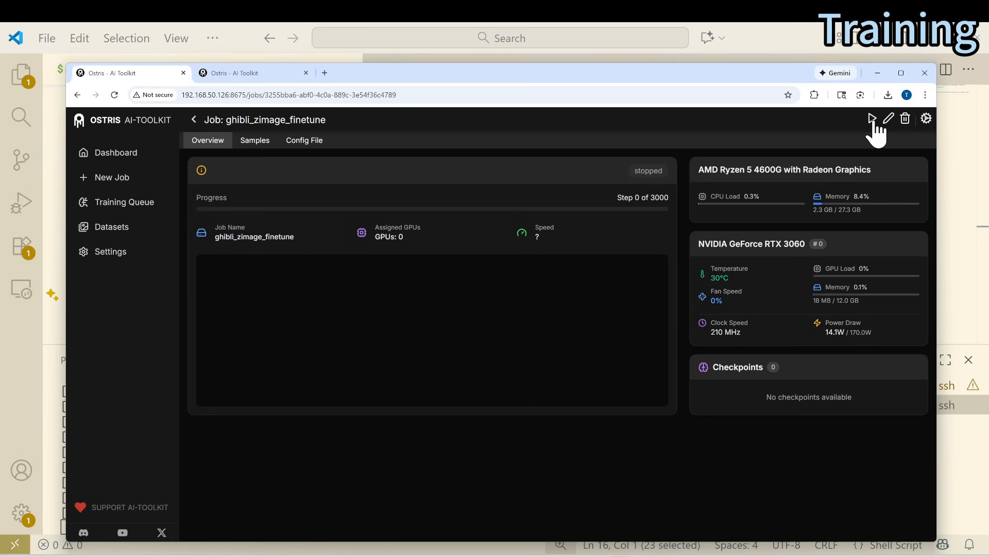
pyautogui.click(871, 118)
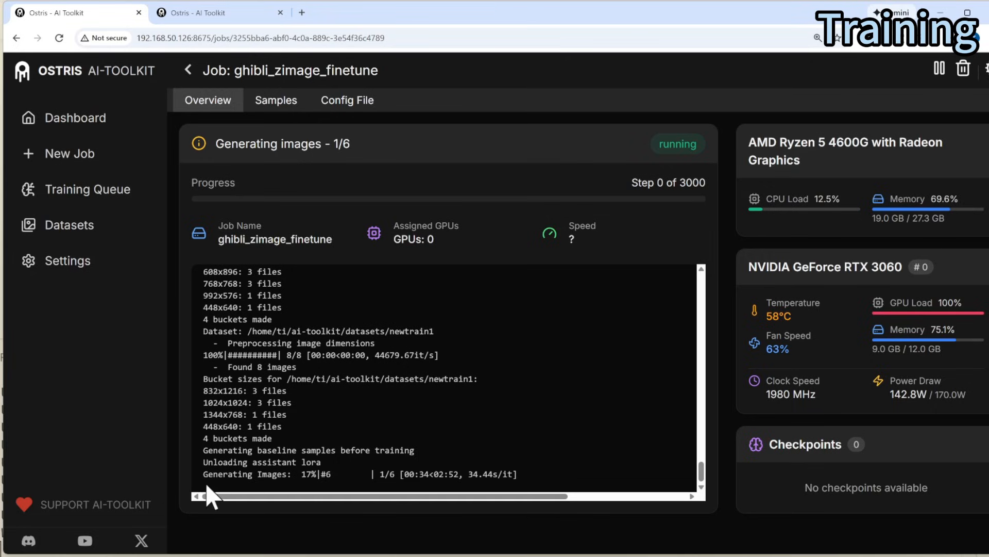
# Check the running job's sample images, the progress and time estimate in the training log, and the GPU memory usage.
pyautogui.click(277, 101)
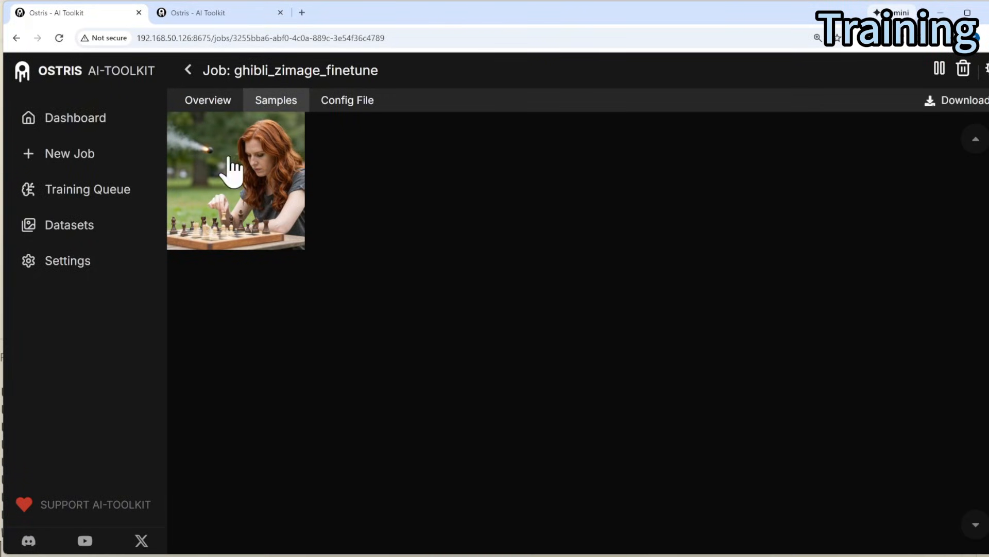
pyautogui.click(208, 102)
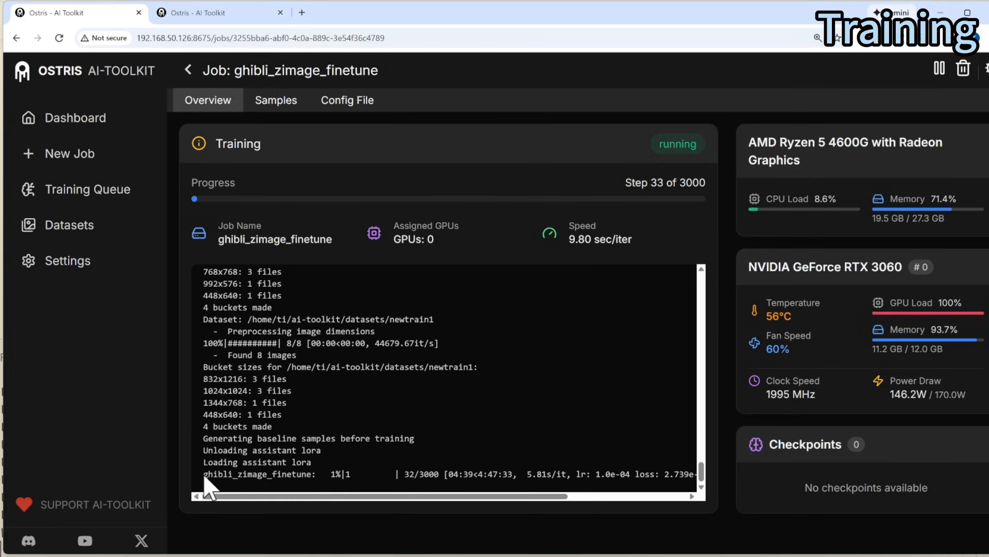
pyautogui.moveTo(209, 475); pyautogui.dragTo(450, 474)
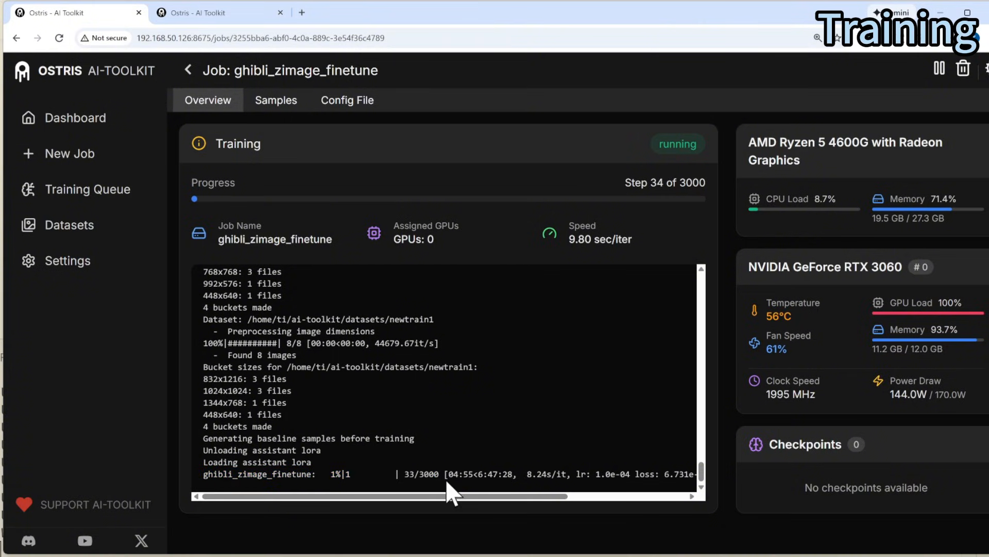
pyautogui.moveTo(450, 474); pyautogui.dragTo(663, 474)
pyautogui.moveTo(533, 492); pyautogui.dragTo(480, 486)
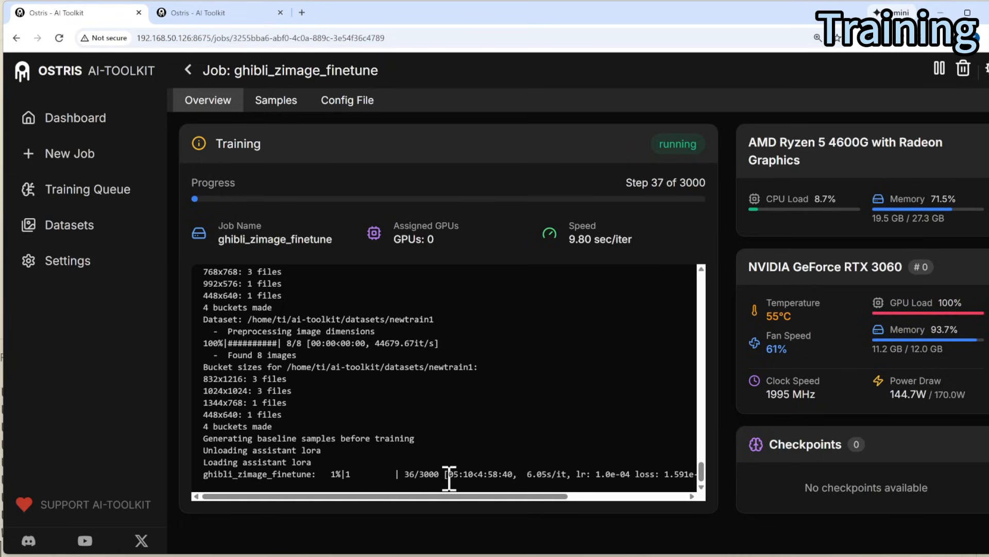
pyautogui.moveTo(451, 475); pyautogui.dragTo(510, 474)
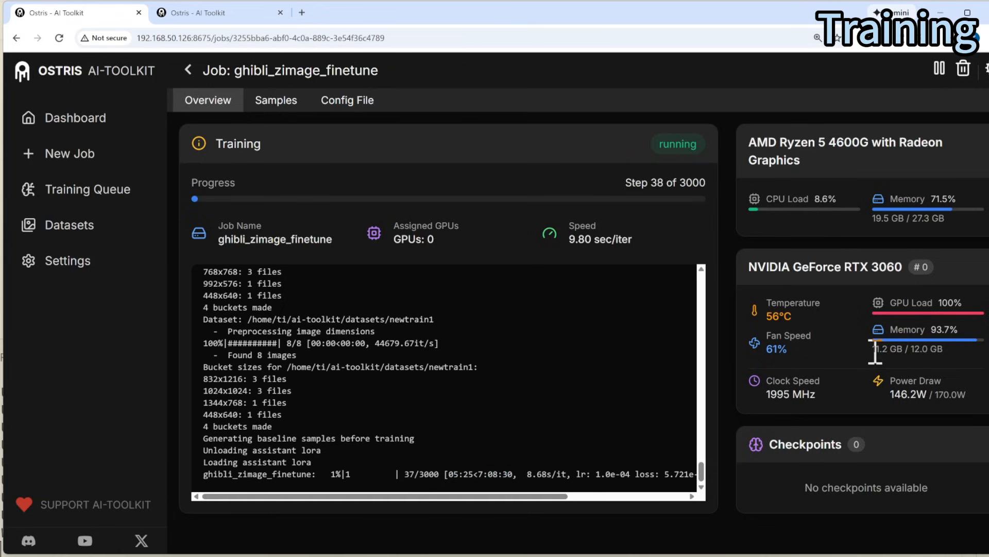
pyautogui.moveTo(875, 350); pyautogui.dragTo(903, 355)
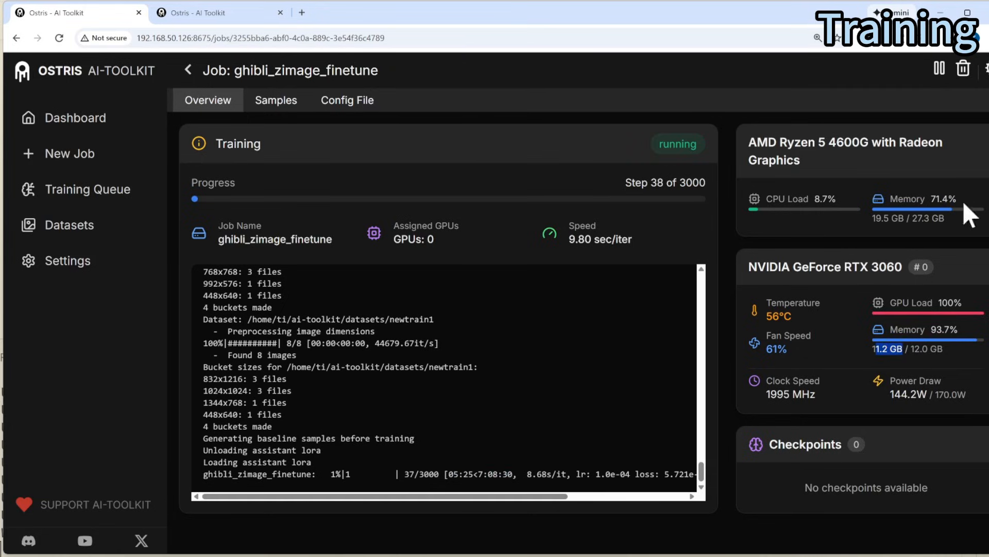
pyautogui.click(282, 101)
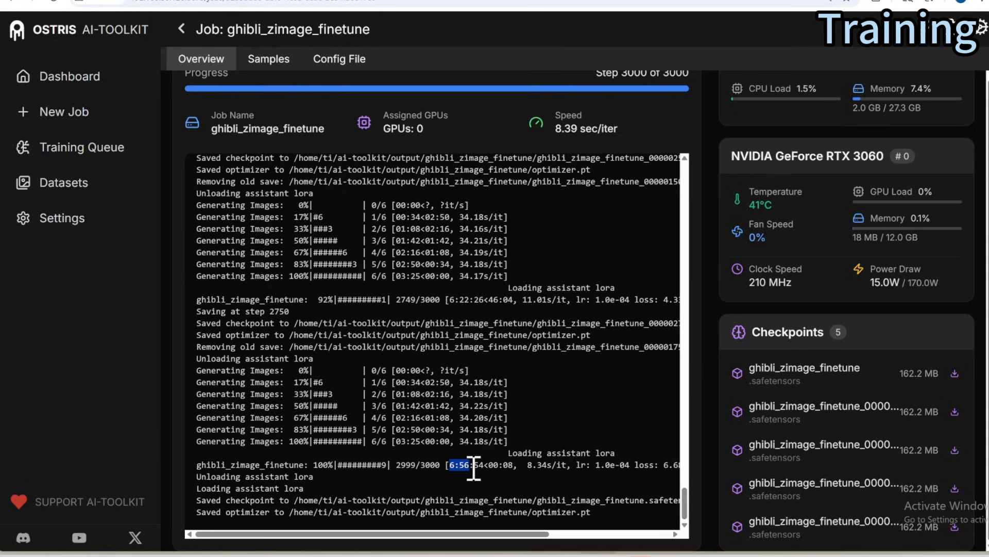
# Review the finished job's training time, GPU, checkpoints and image-generation log, and view its generated samples.
pyautogui.moveTo(473, 468); pyautogui.dragTo(521, 471)
pyautogui.moveTo(854, 155); pyautogui.dragTo(886, 157)
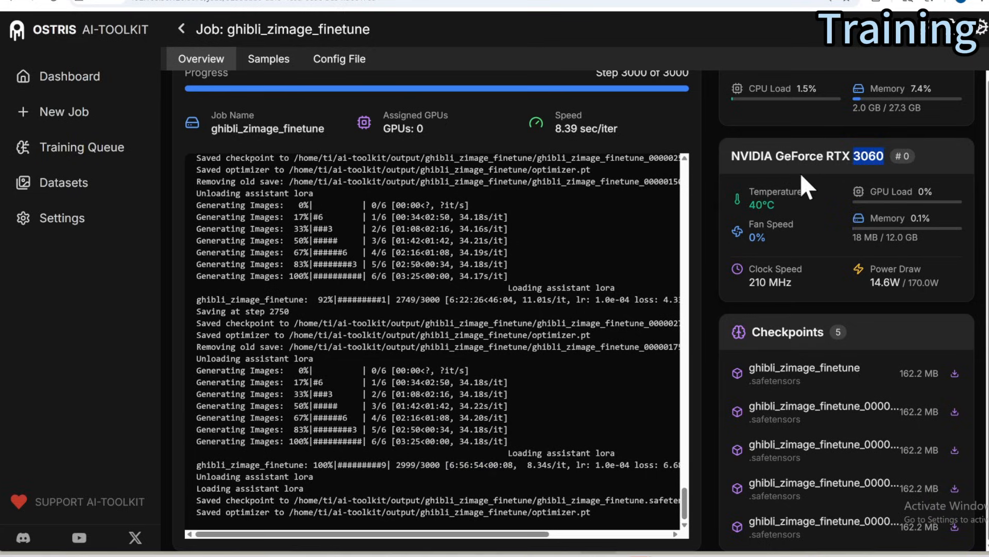
pyautogui.moveTo(685, 493)
pyautogui.mouseDown()
pyautogui.moveTo(710, 317)
pyautogui.moveTo(719, 128)
pyautogui.moveTo(699, 200)
pyautogui.moveTo(701, 181)
pyautogui.moveTo(691, 413)
pyautogui.moveTo(676, 504)
pyautogui.moveTo(684, 510)
pyautogui.mouseUp()
pyautogui.moveTo(750, 332); pyautogui.dragTo(832, 334)
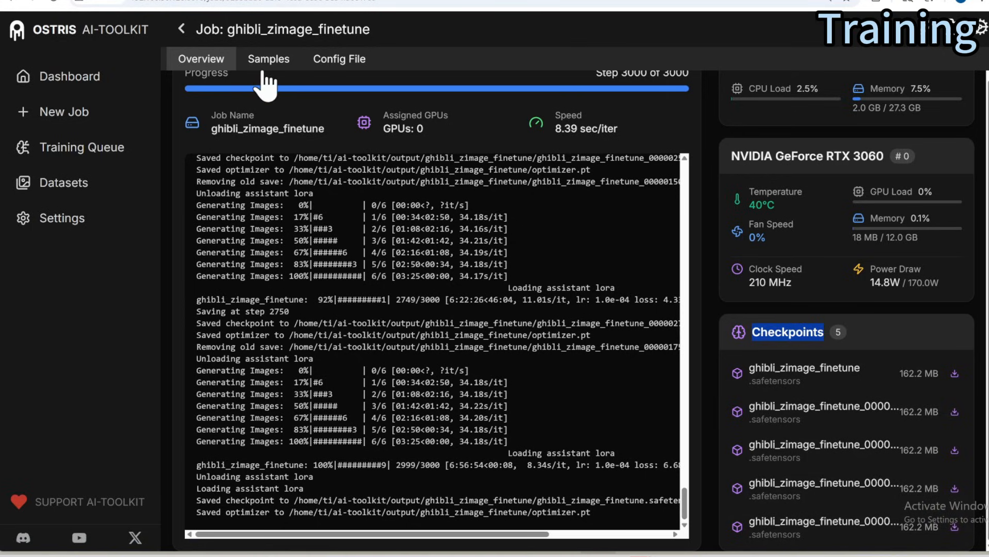
pyautogui.moveTo(195, 367); pyautogui.dragTo(568, 444)
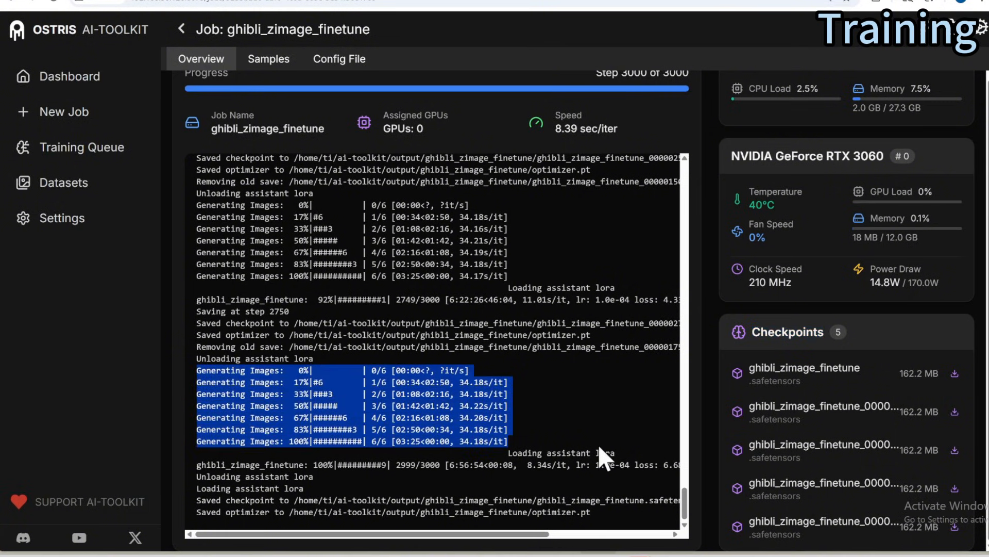
pyautogui.click(268, 61)
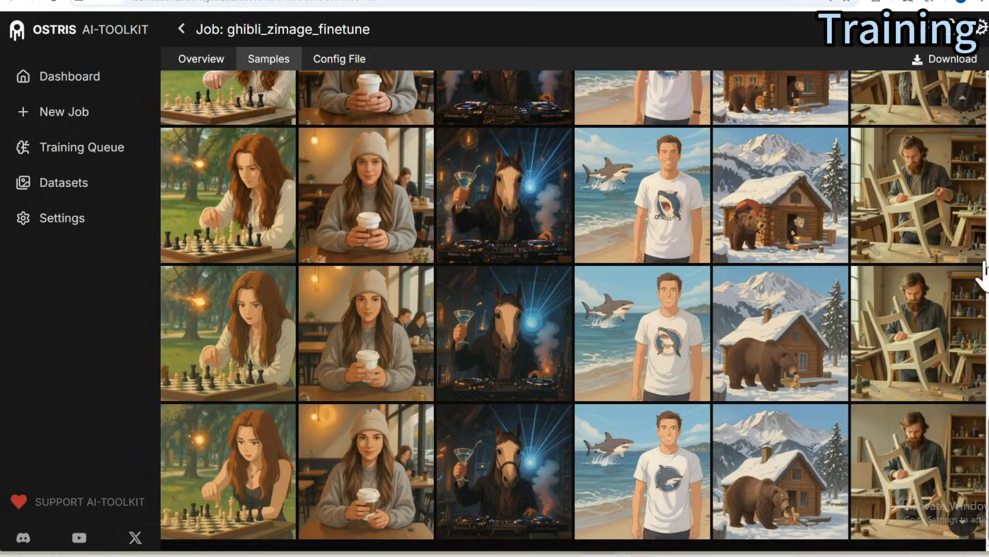
# Compare the job's sample images from the earliest to the final training steps, and check the saved checkpoints in its overview.
pyautogui.moveTo(986, 437); pyautogui.dragTo(988, 103)
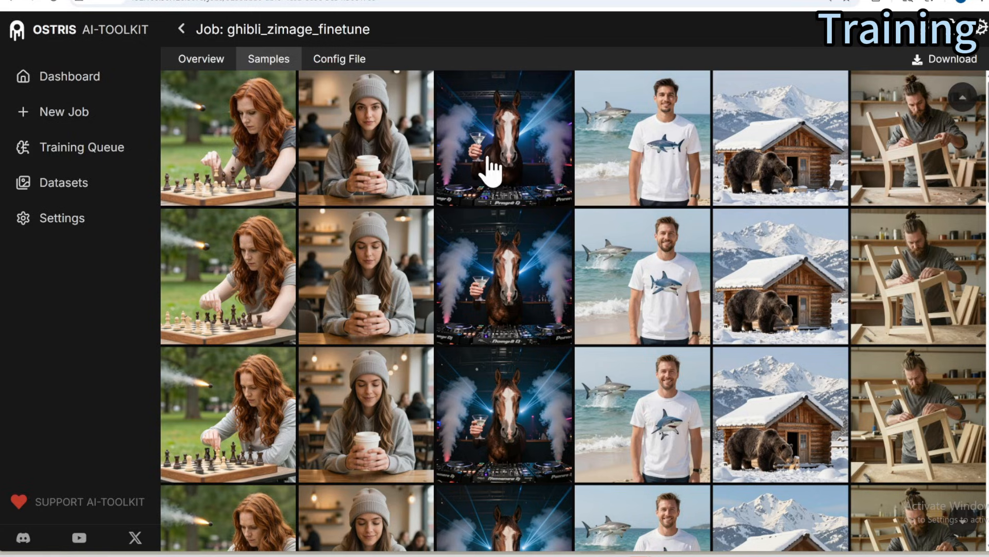
pyautogui.scroll(-1, 277, 252)
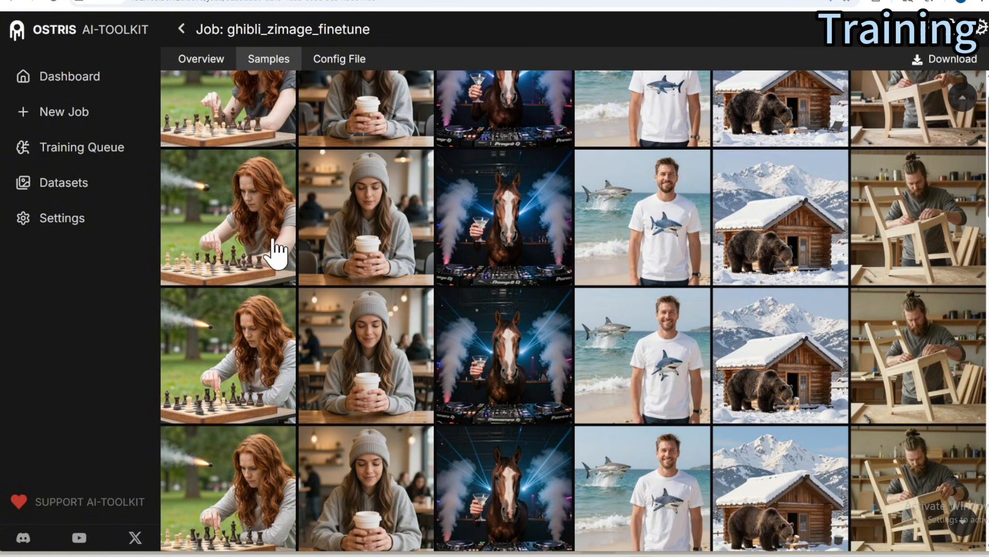
pyautogui.scroll(-1, 277, 251)
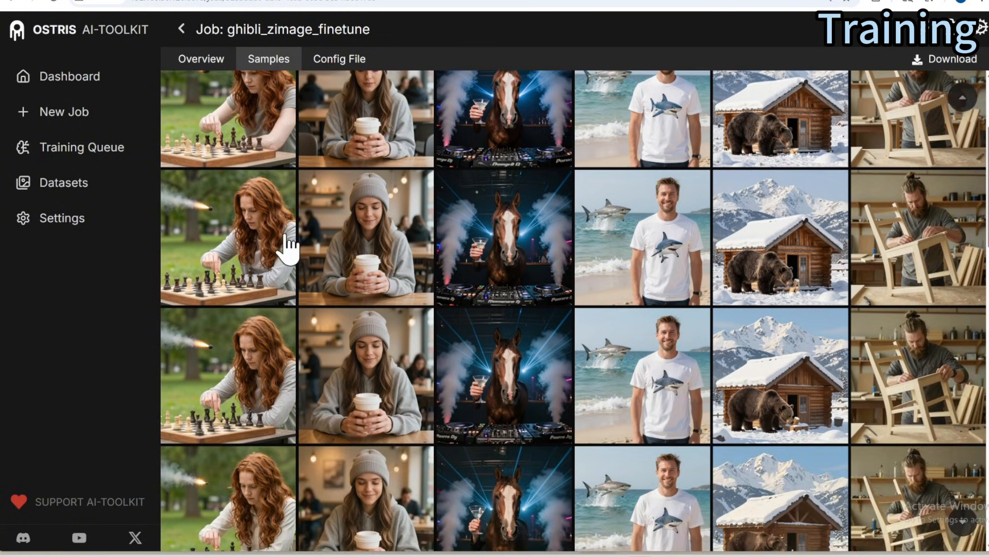
pyautogui.scroll(-2, 284, 243)
pyautogui.scroll(-2, 293, 243)
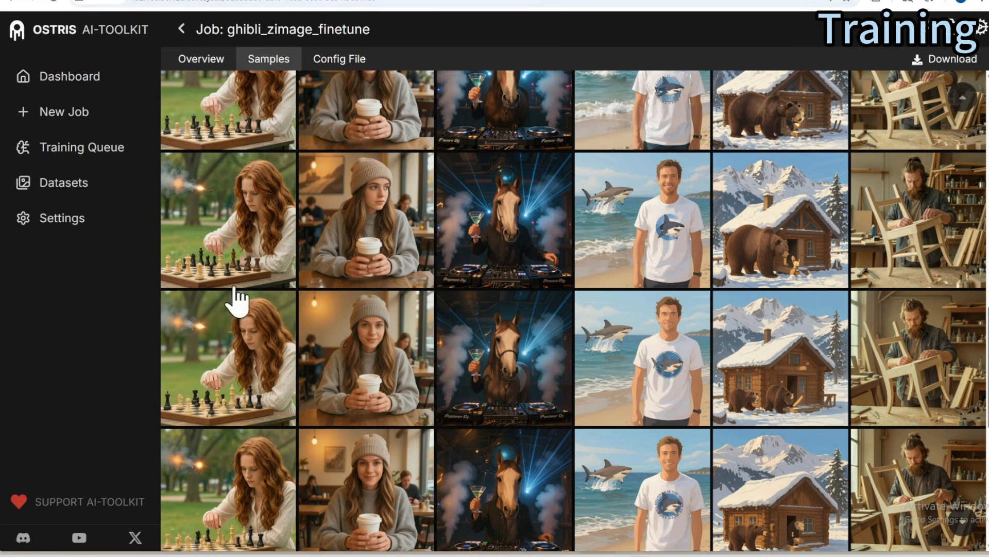
pyautogui.scroll(-4, 239, 299)
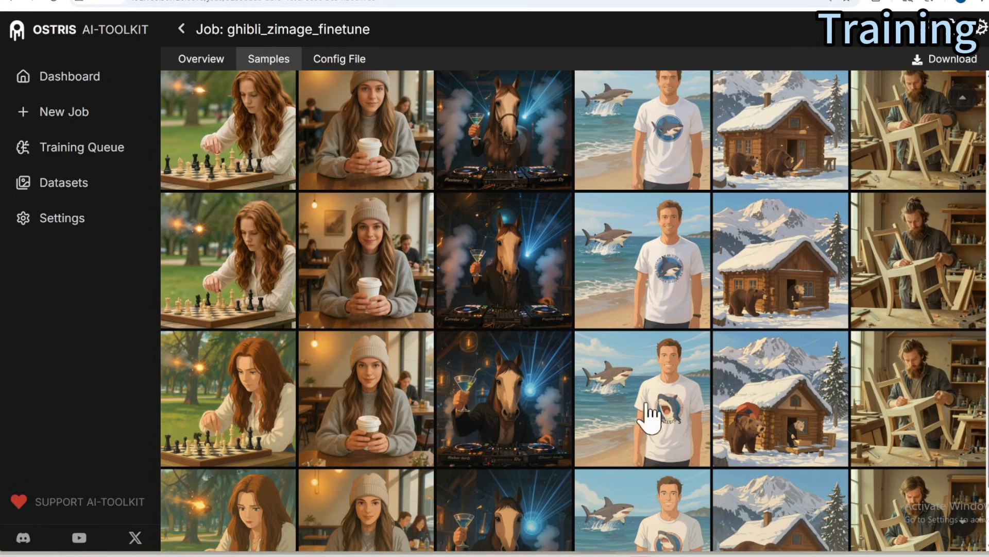
pyautogui.scroll(-4, 777, 412)
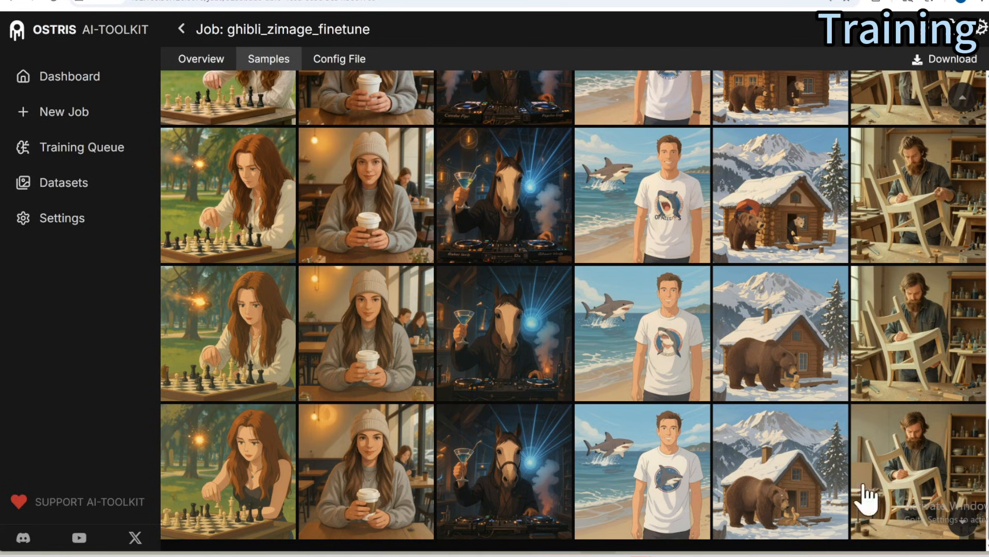
pyautogui.scroll(-10, 299, 461)
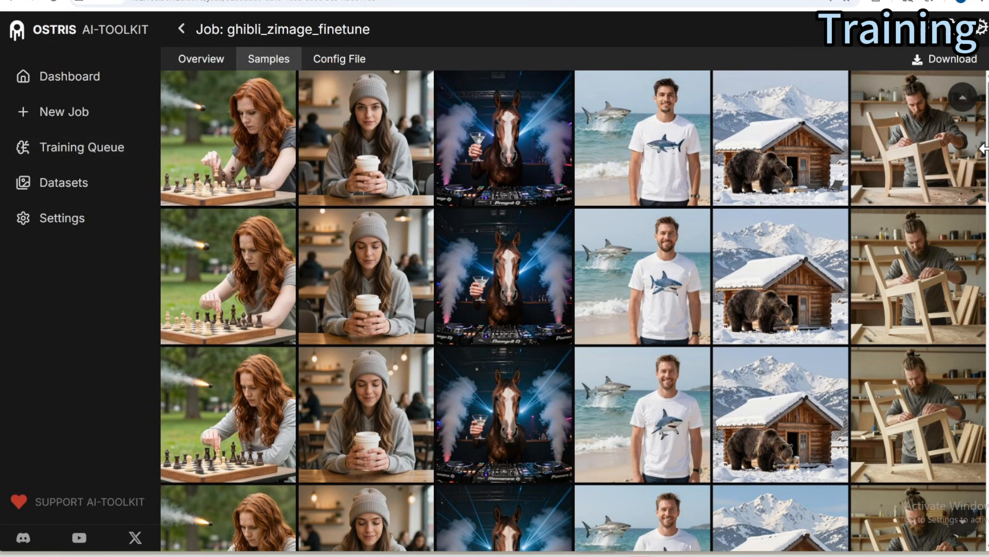
pyautogui.moveTo(988, 142); pyautogui.dragTo(988, 481)
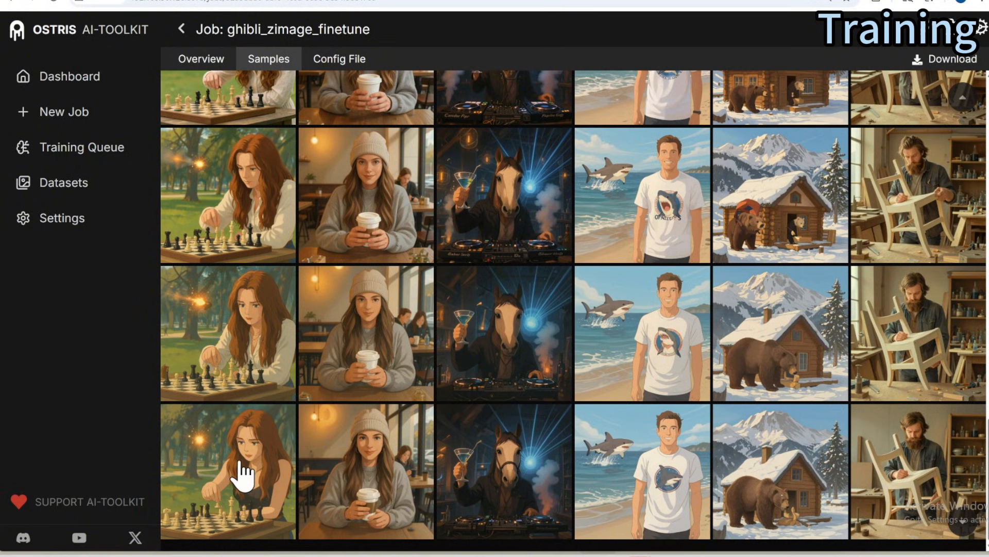
pyautogui.click(211, 61)
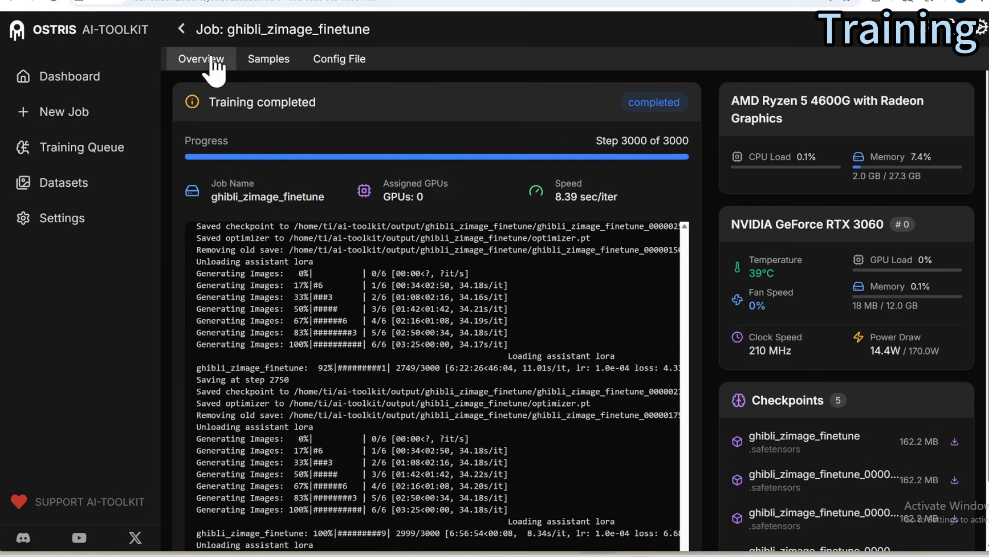
pyautogui.scroll(-1, 858, 477)
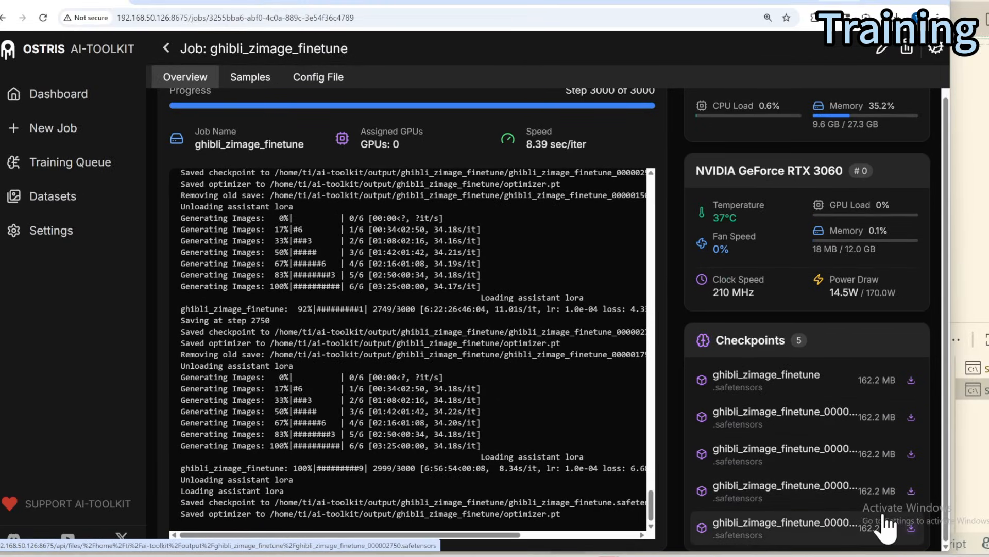
# Switch to the image_z_image_turbo workflow in ComfyUI and examine its GGUF Unet loader and the LoRA loader using ghibli_zimage_finetune.safetensors.
pyautogui.click(316, 2)
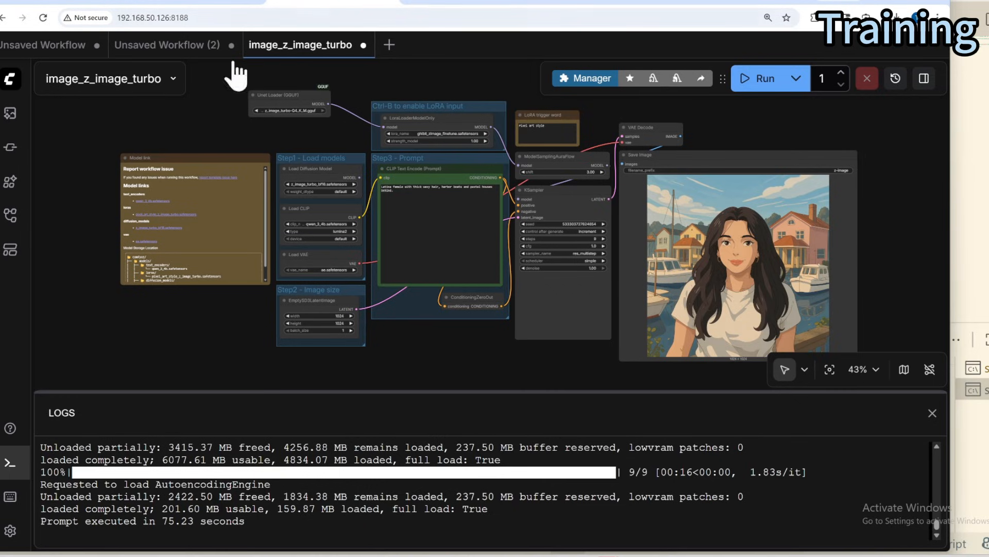
pyautogui.moveTo(215, 121); pyautogui.dragTo(161, 126)
pyautogui.scroll(4, 353, 150)
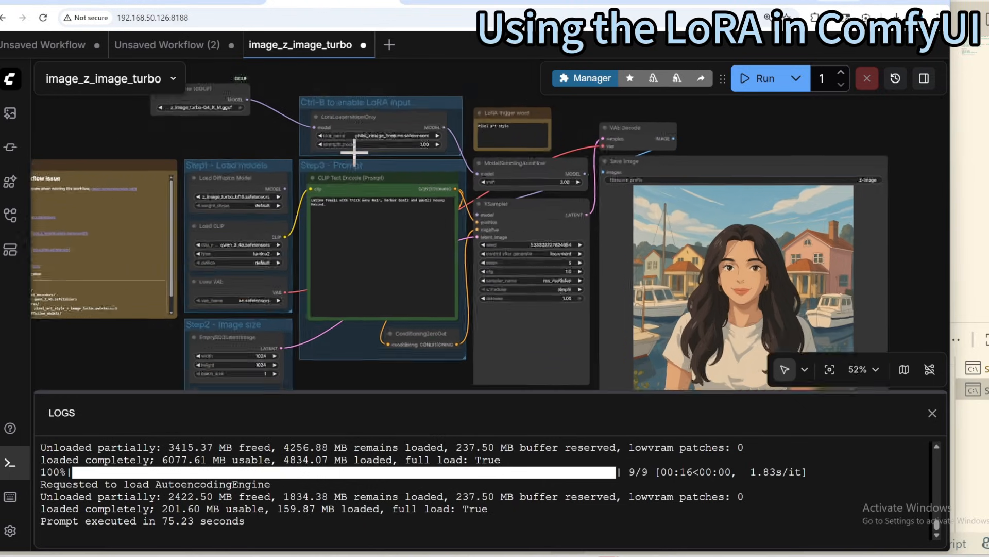
pyautogui.scroll(-1, 241, 130)
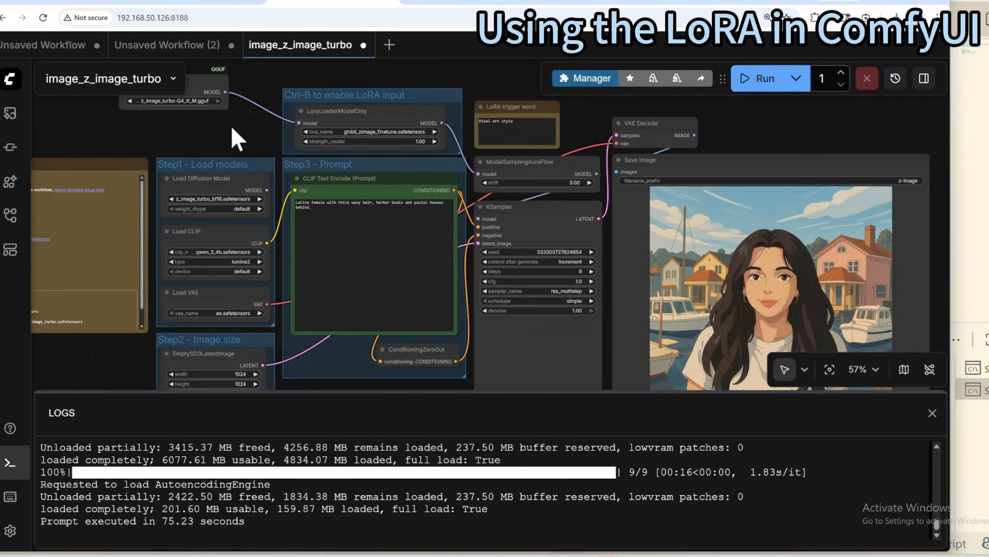
pyautogui.moveTo(305, 173); pyautogui.dragTo(390, 228)
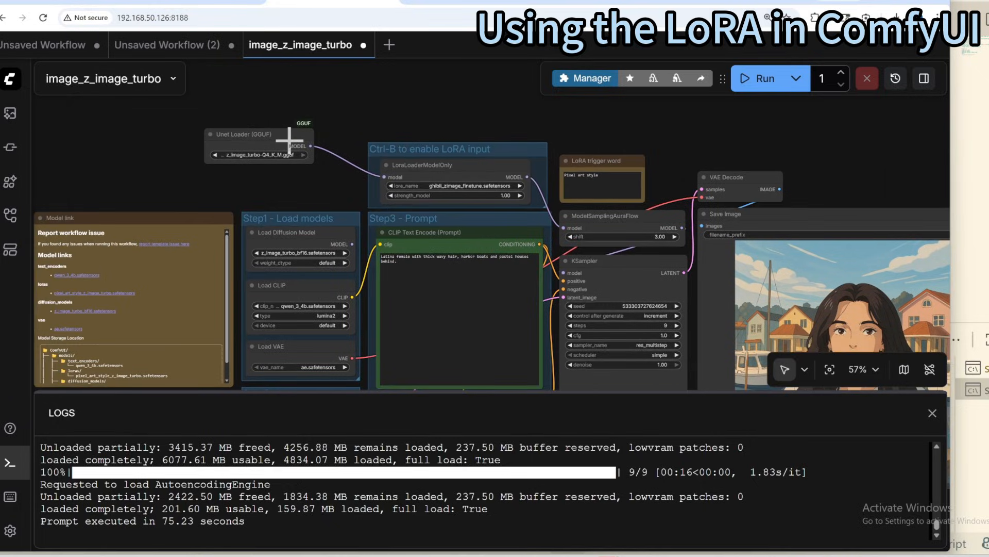
pyautogui.moveTo(330, 191); pyautogui.dragTo(238, 156)
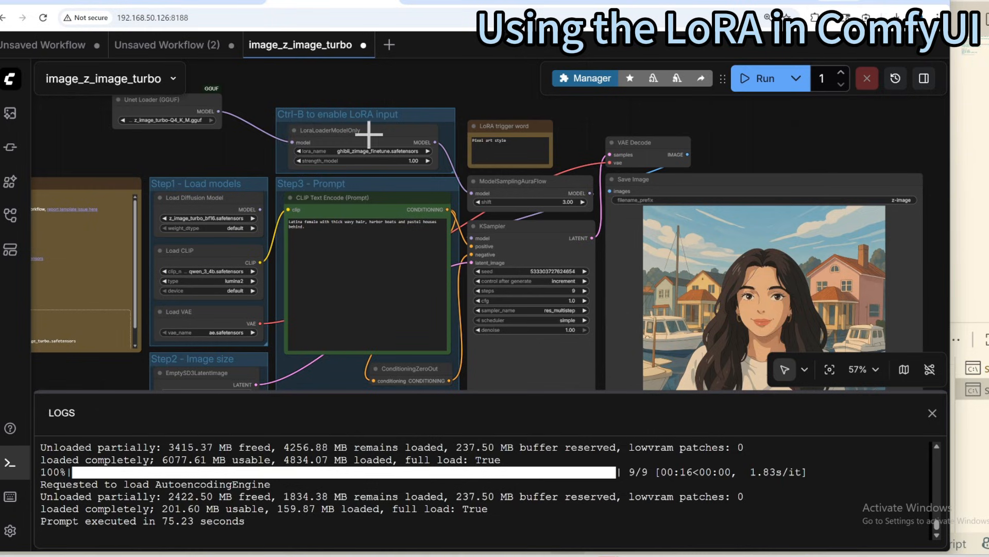
pyautogui.scroll(6, 372, 154)
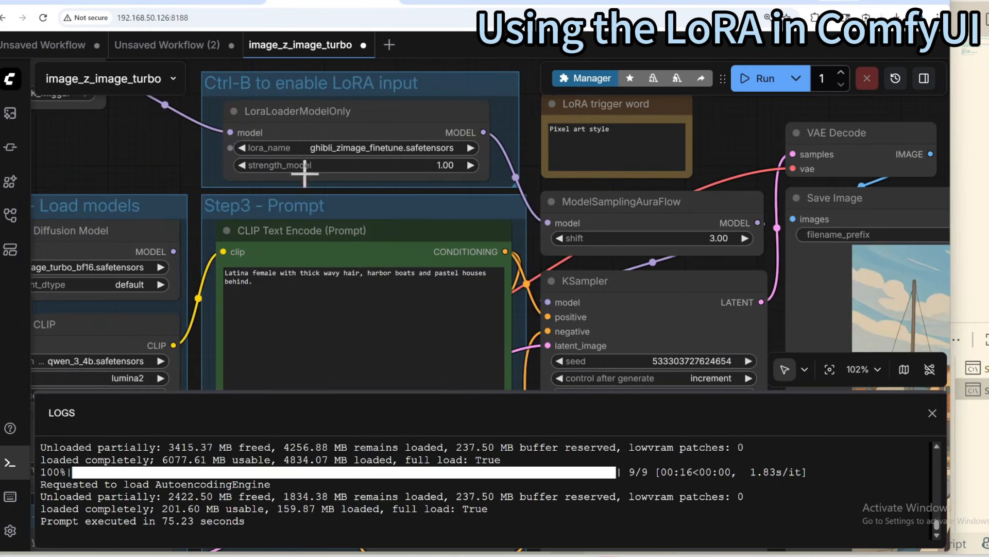
pyautogui.scroll(-4, 387, 150)
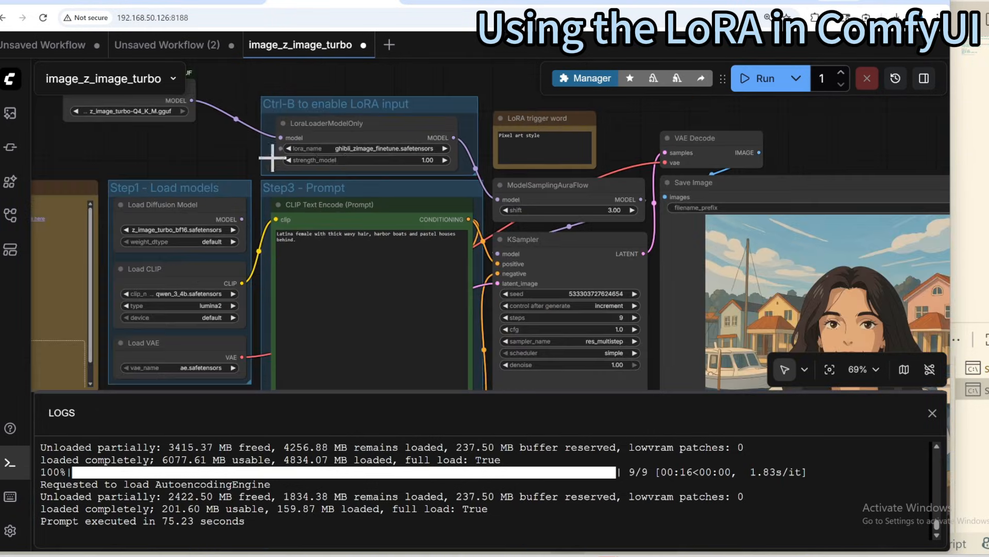
# Examine the workflow's text prompt, sampler settings and generated image, and return to the training job's overview in AI-Toolkit.
pyautogui.moveTo(221, 102); pyautogui.dragTo(248, 91)
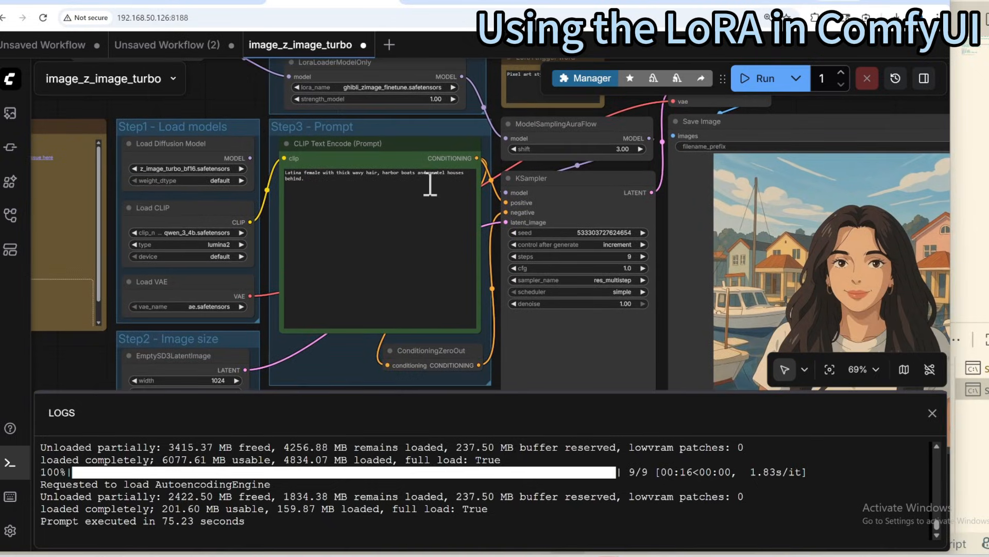
pyautogui.scroll(-4, 431, 184)
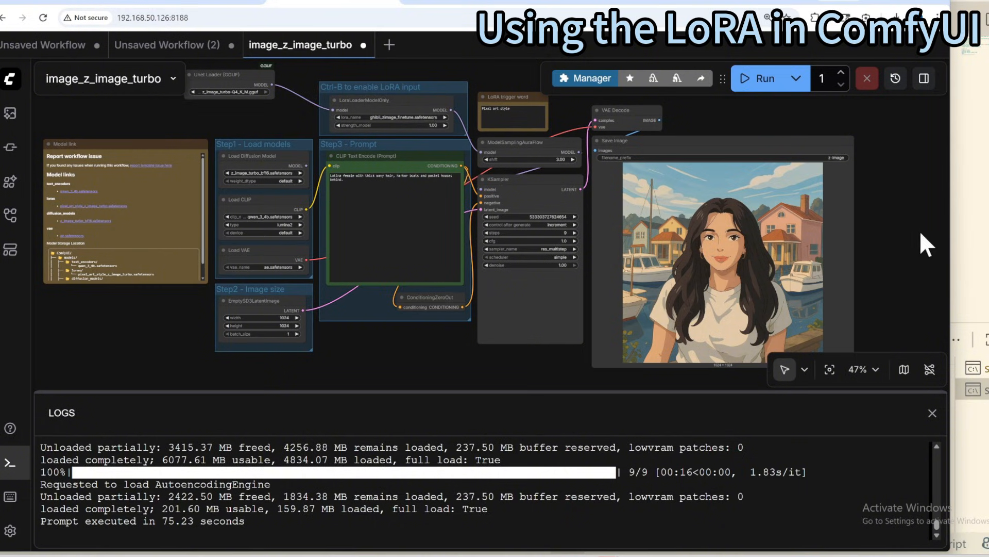
pyautogui.moveTo(881, 221); pyautogui.dragTo(858, 217)
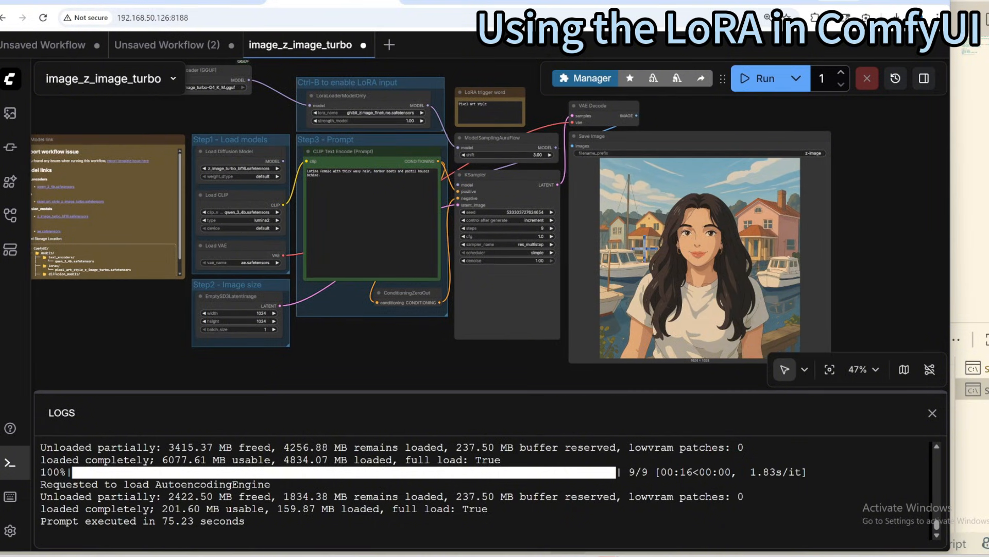
pyautogui.scroll(4, 827, 273)
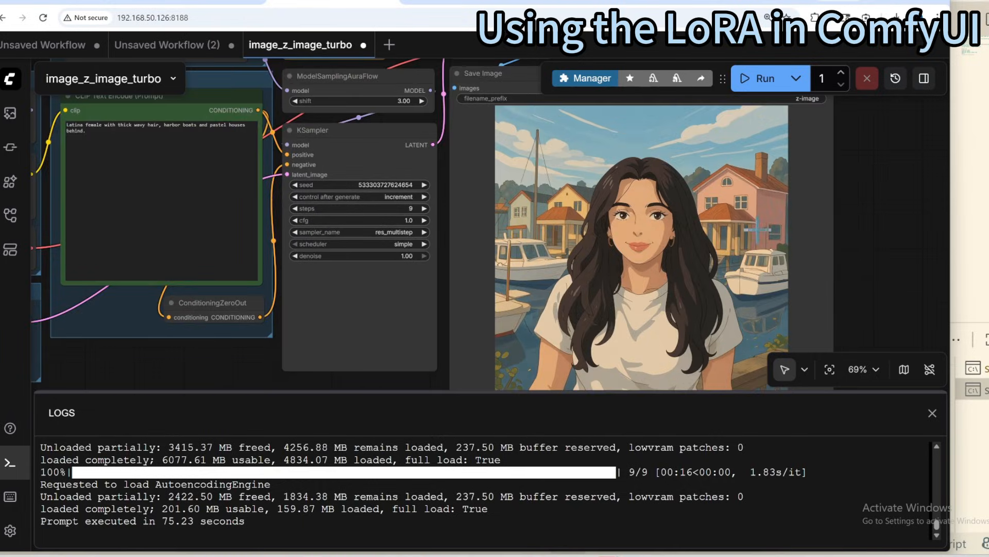
pyautogui.scroll(-5, 766, 234)
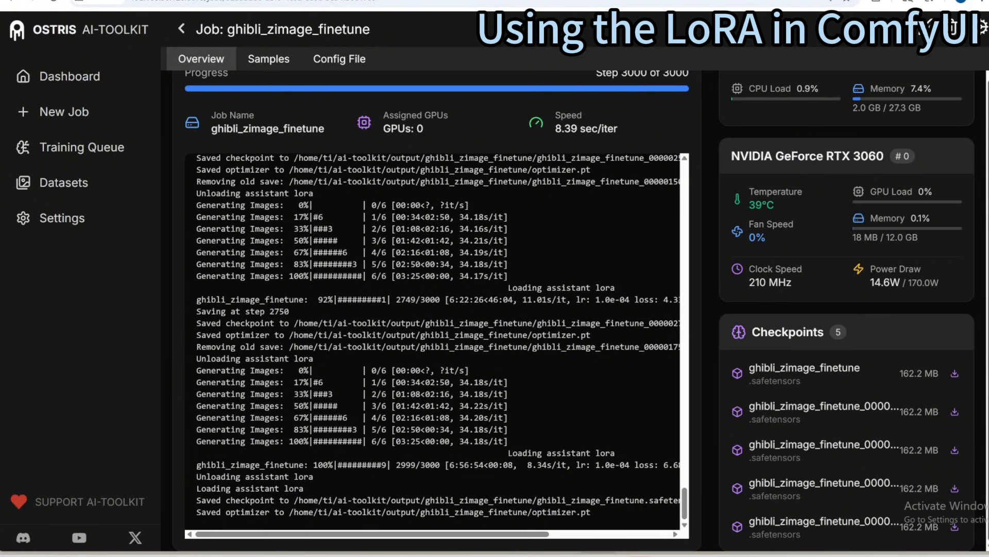
pyautogui.scroll(2, 566, 310)
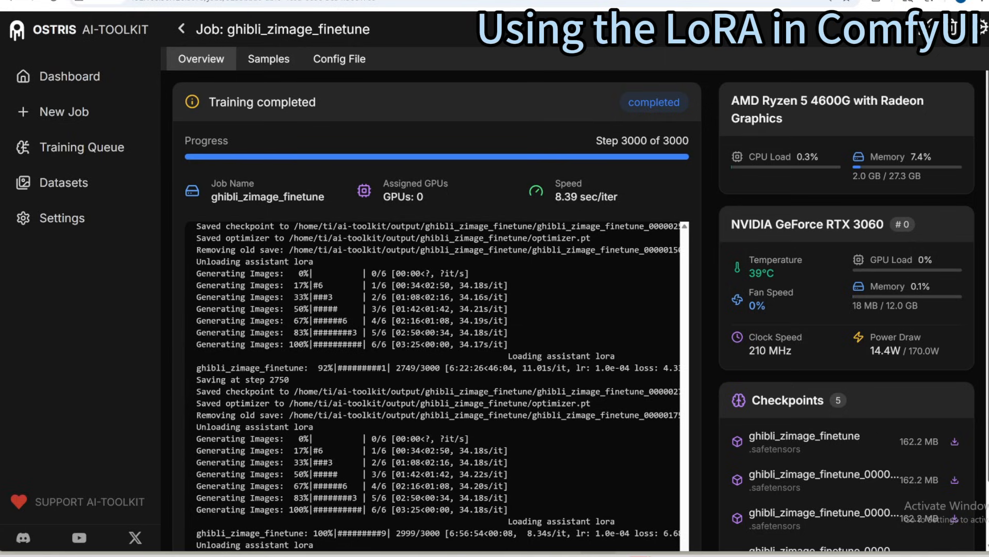